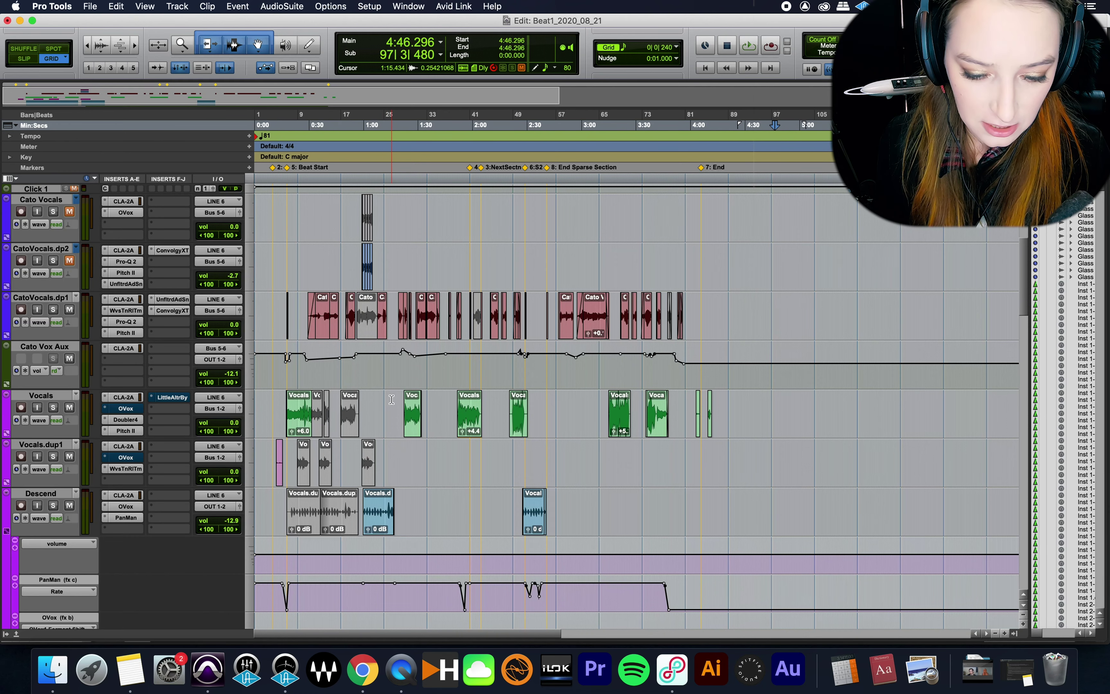
- Play the vocals from 1:02.407, stop around 1:40, then park the playhead near 5:05
{"action": "left_click", "coordinate": [371, 399]}
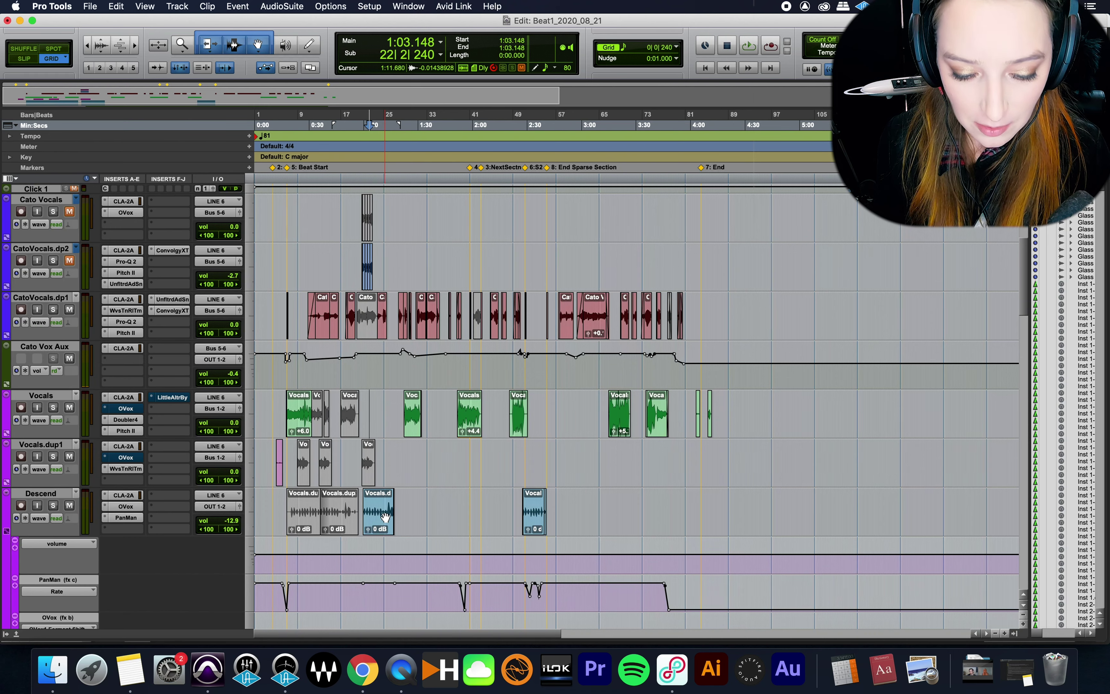
{"action": "left_click", "coordinate": [368, 408]}
{"action": "key", "text": "space"}
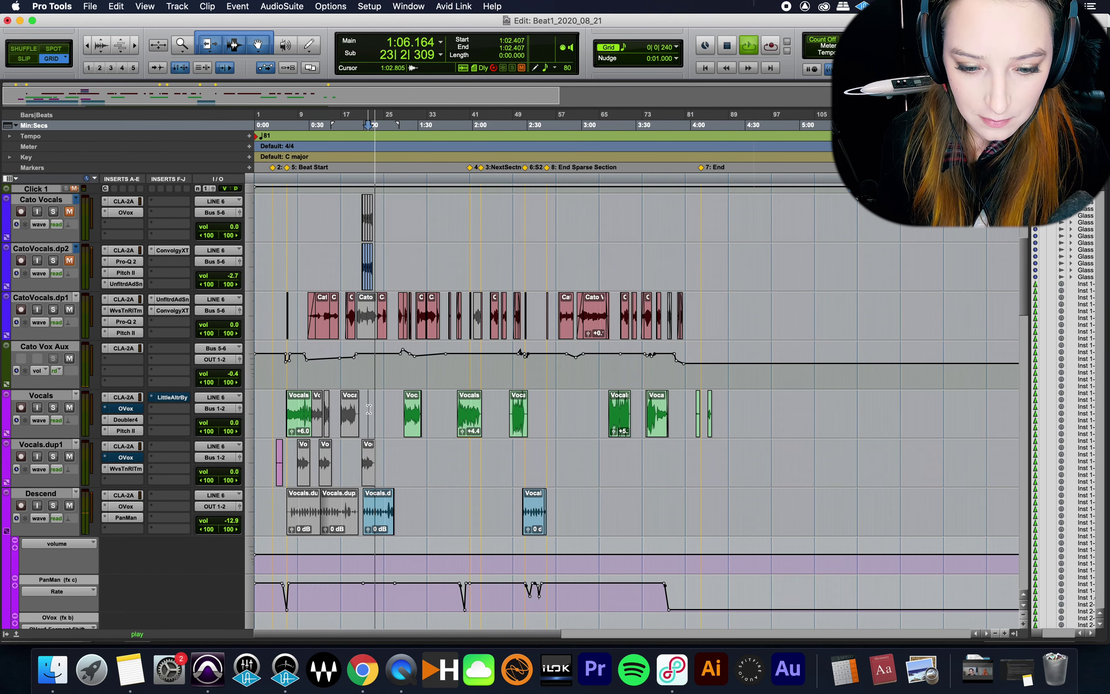
{"action": "scroll", "coordinate": [368, 409], "scroll_direction": "up", "scroll_amount": 3}
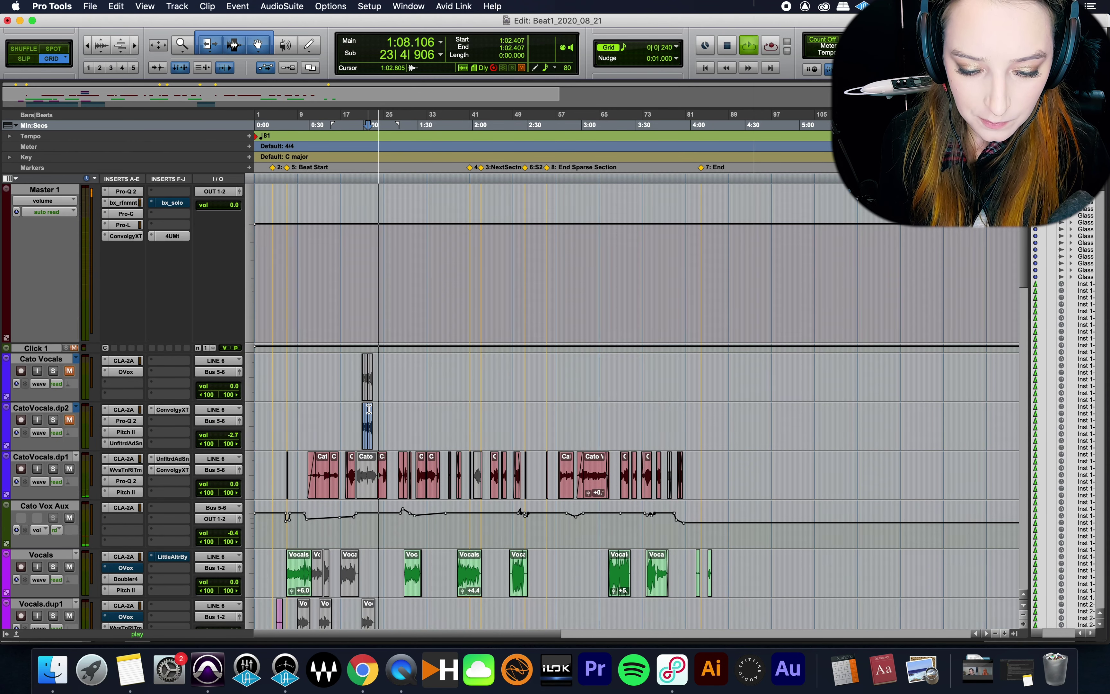
{"action": "scroll", "coordinate": [368, 409], "scroll_direction": "down", "scroll_amount": 3}
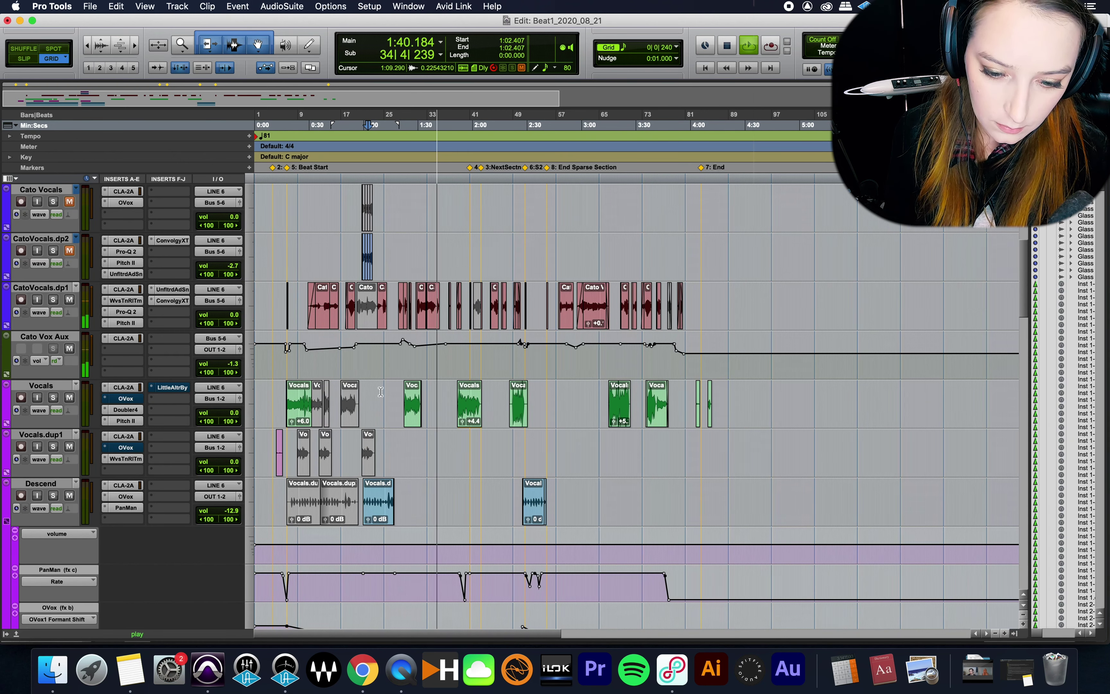
{"action": "key", "text": "space"}
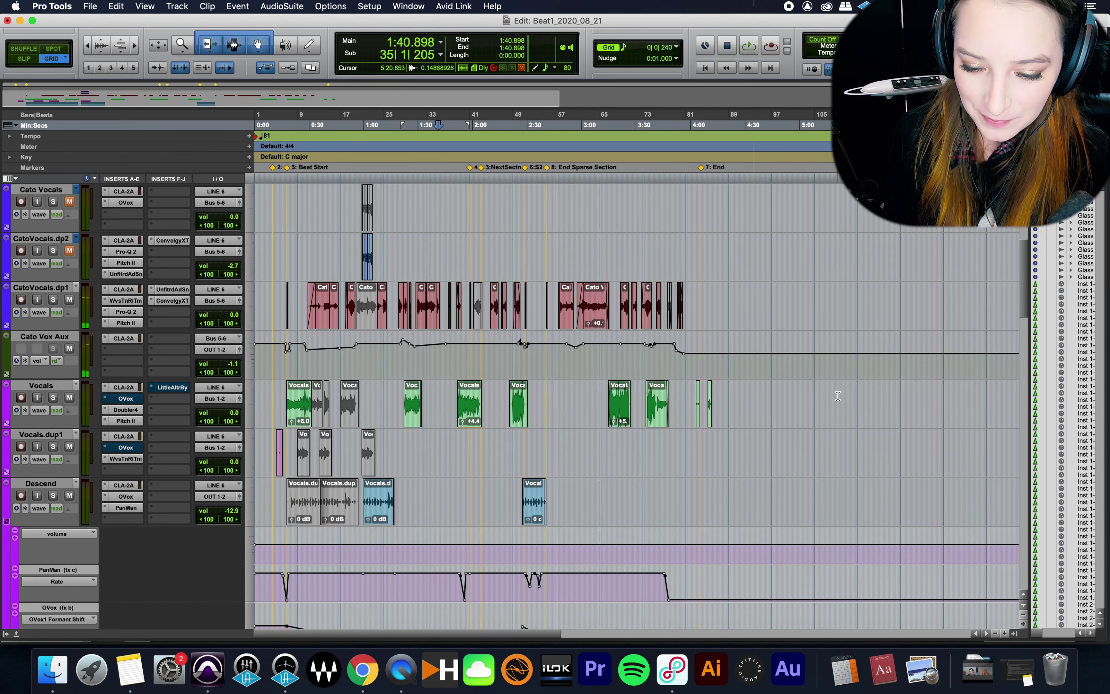
{"action": "left_click", "coordinate": [809, 398]}
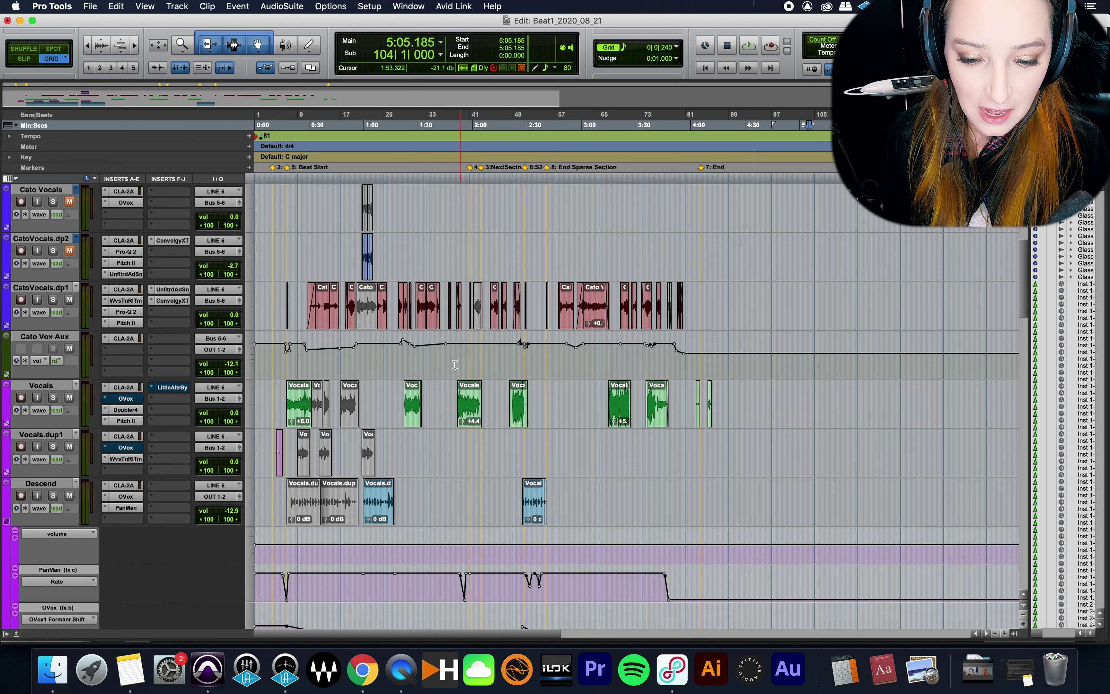
- Select Descend's Vocals.d clip, then the CatoVocals.dp1 clips from about 1:17 to 1:44
{"action": "left_click", "coordinate": [378, 509]}
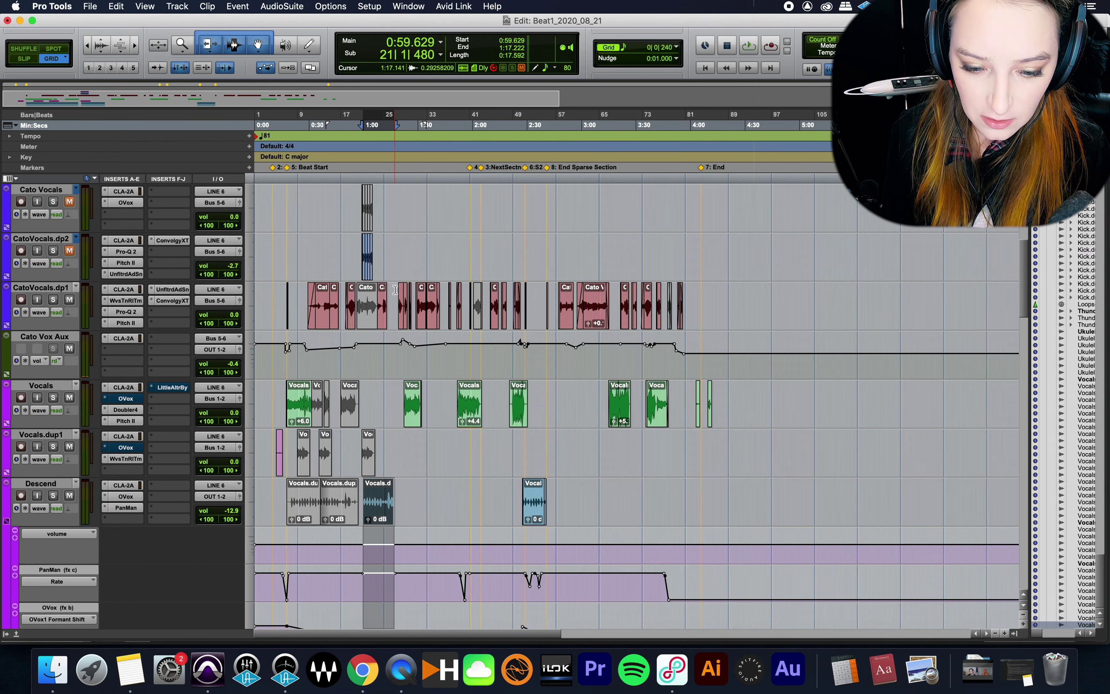
{"action": "left_click_drag", "start_coordinate": [396, 296], "coordinate": [444, 289]}
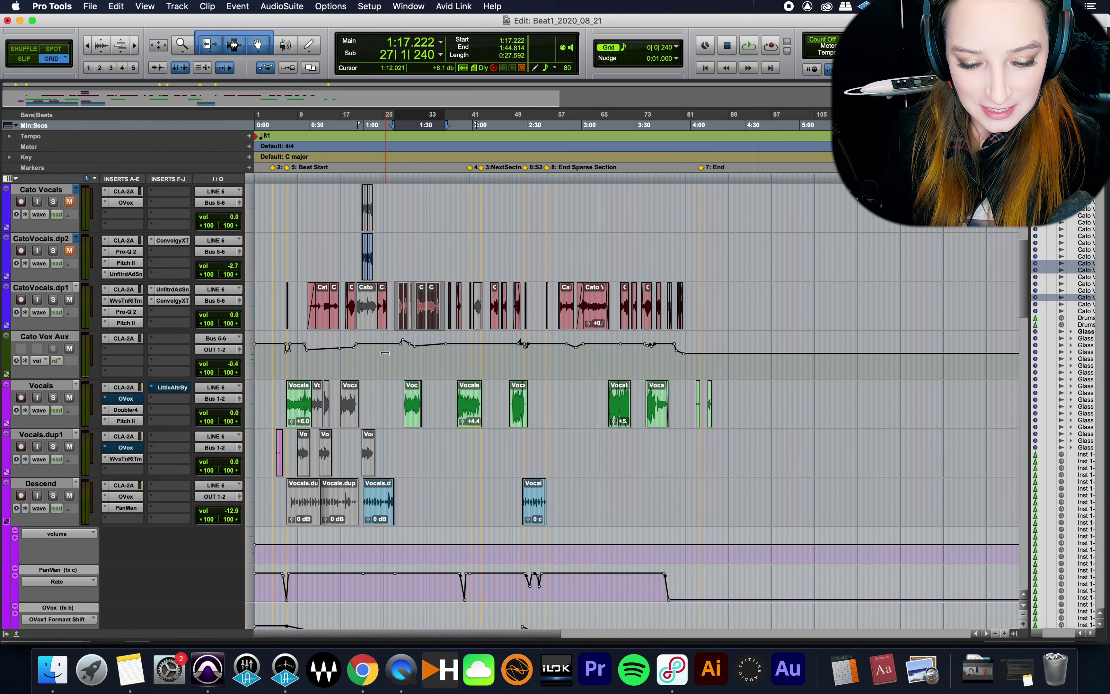
- Solo CatoVocals.dp1 and play it from 1:17.222 to about 1:40, leaving the position at 4:34
{"action": "left_click", "coordinate": [394, 298]}
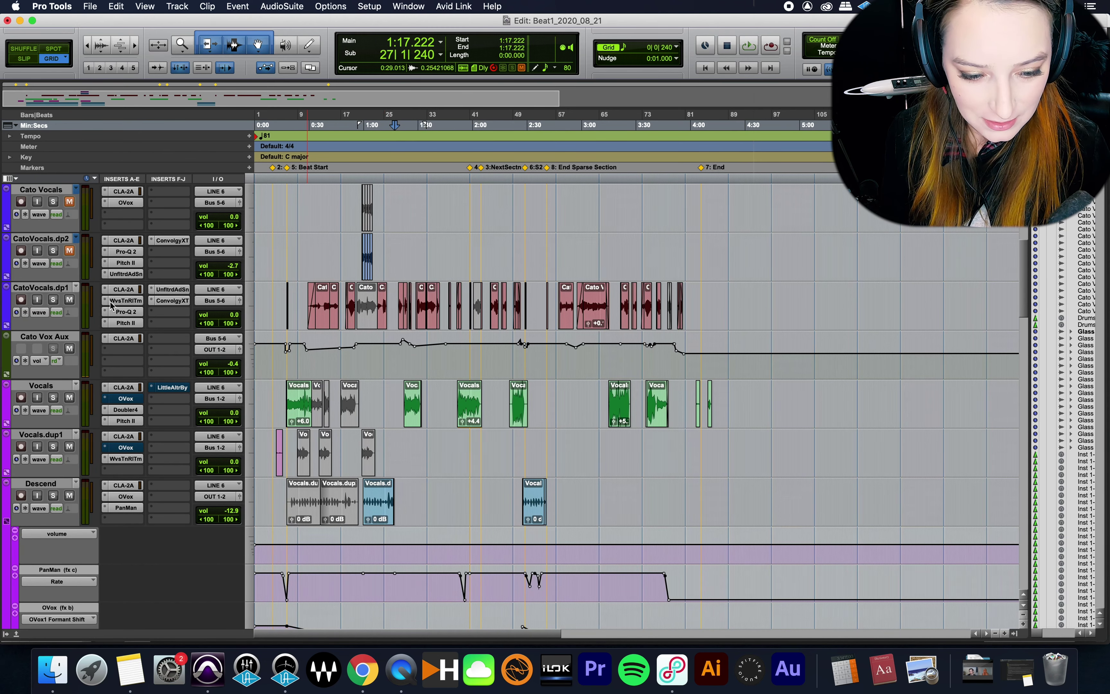
{"action": "left_click", "coordinate": [53, 299]}
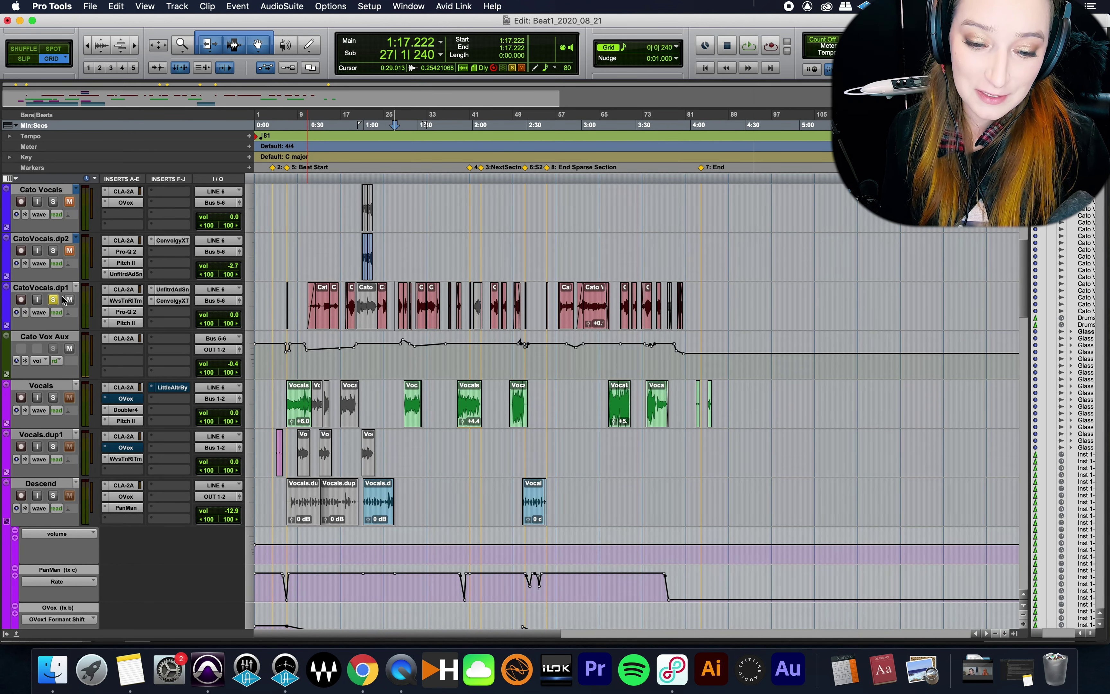
{"action": "key", "text": "space"}
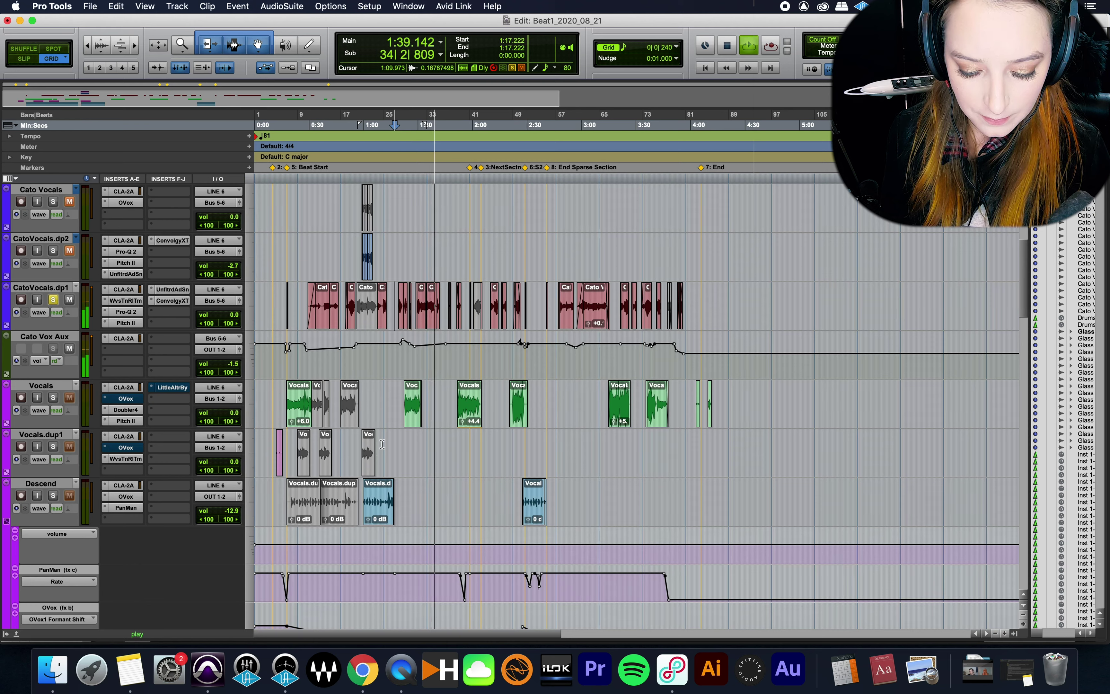
{"action": "key", "text": "space"}
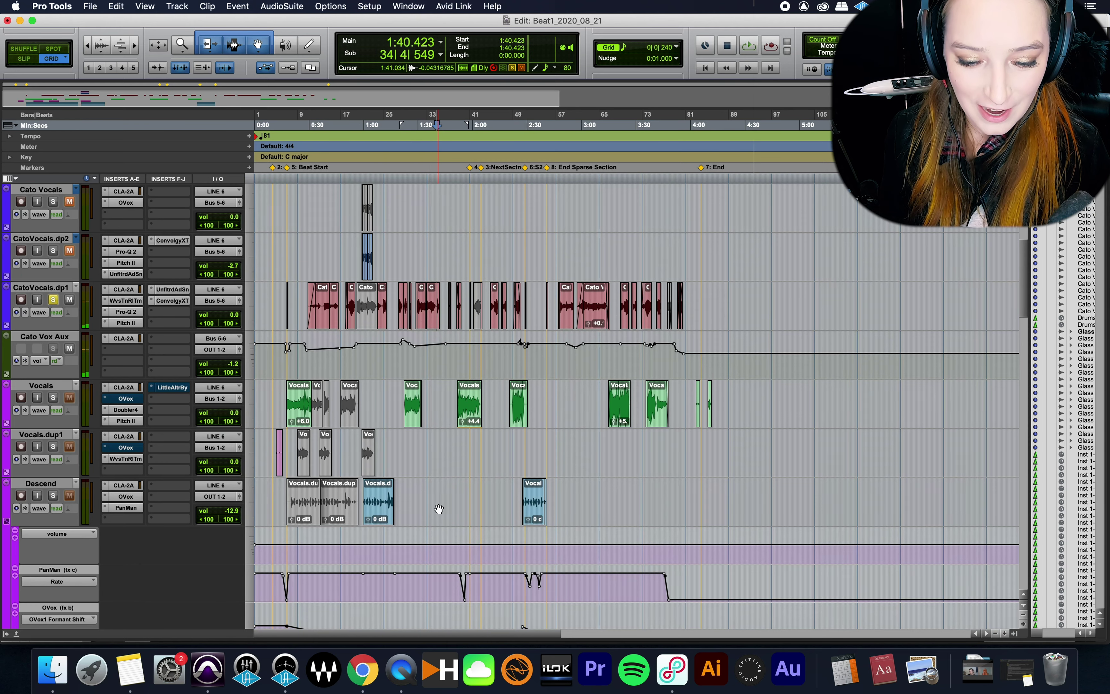
{"action": "left_click", "coordinate": [753, 297]}
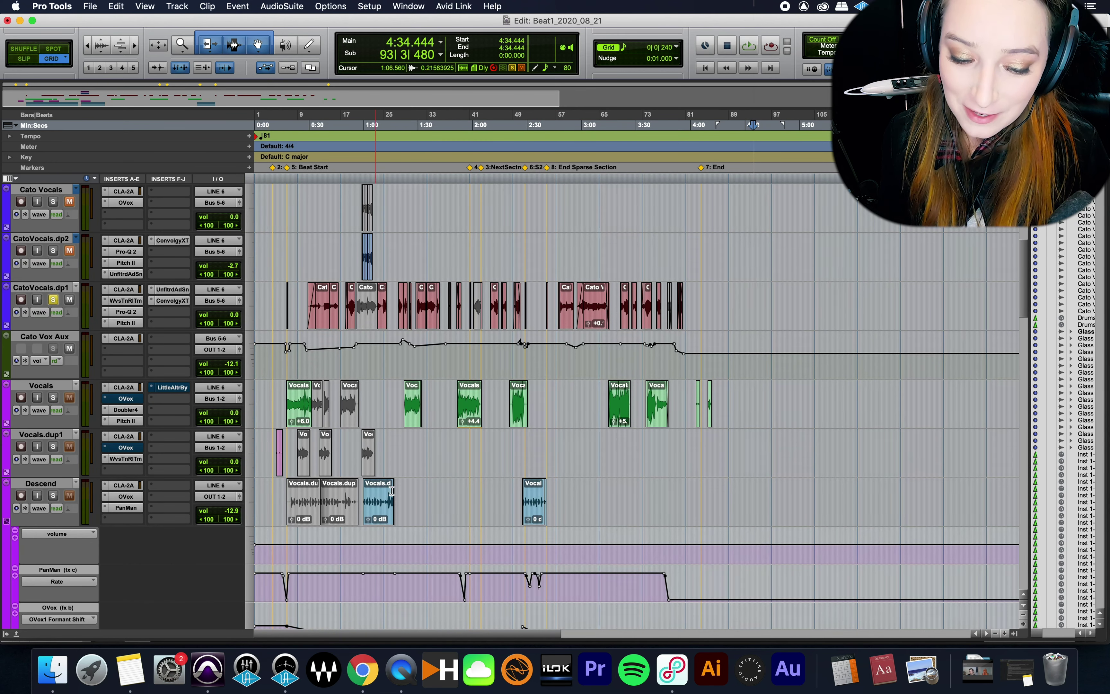
- Solo Descend instead of CatoVocals.dp1, play its Vocals.d clip, and open its CLA-2A compressor
{"action": "left_click", "coordinate": [379, 508]}
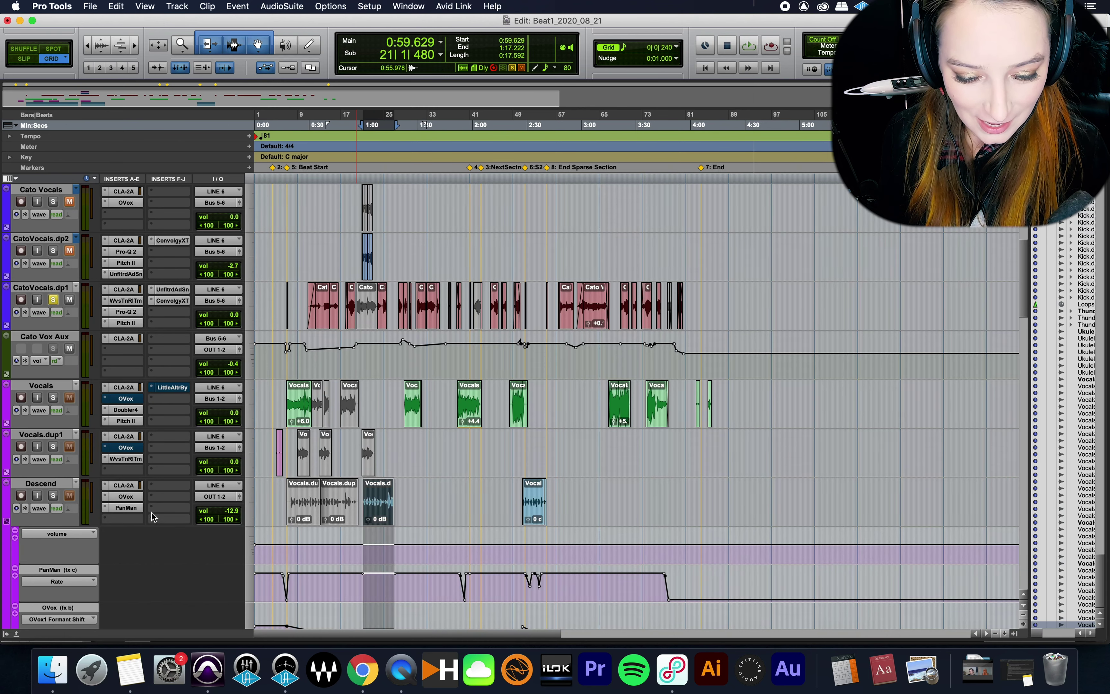
{"action": "left_click", "coordinate": [52, 495]}
{"action": "left_click", "coordinate": [52, 299]}
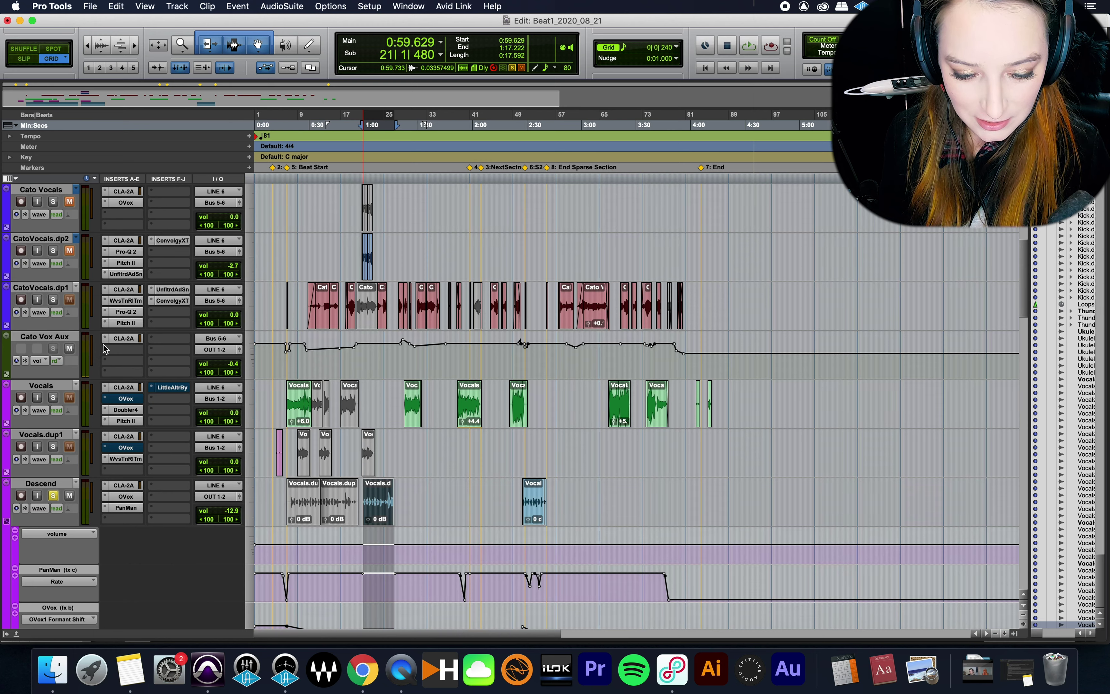
{"action": "key", "text": "space"}
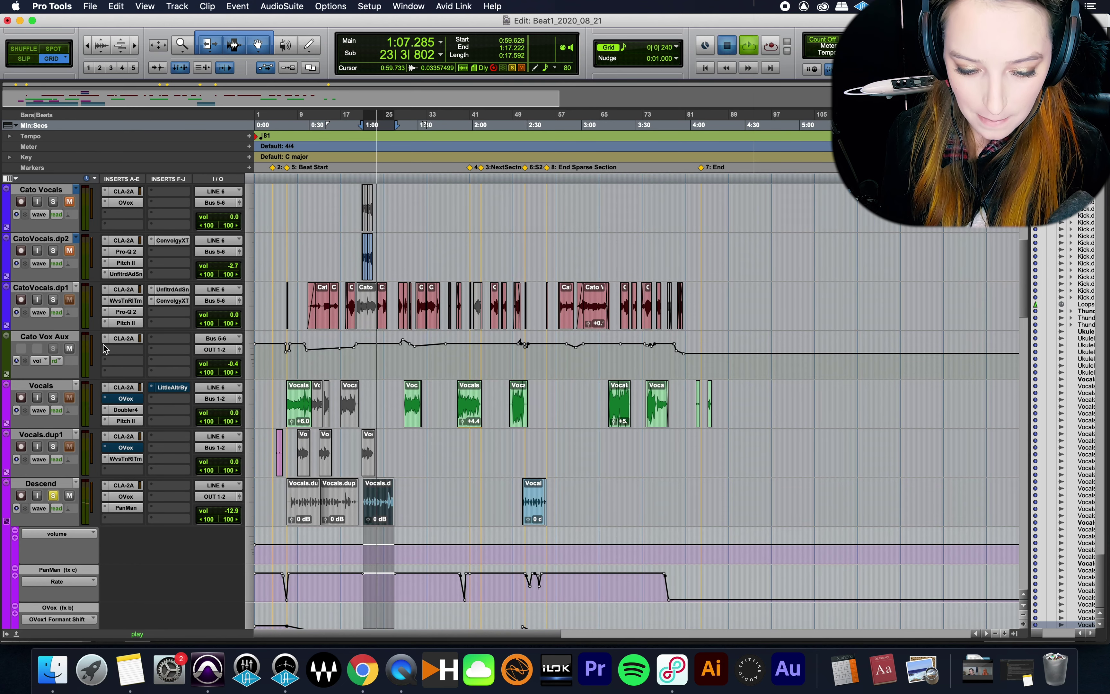
{"action": "key", "text": "space"}
{"action": "left_click", "coordinate": [378, 502]}
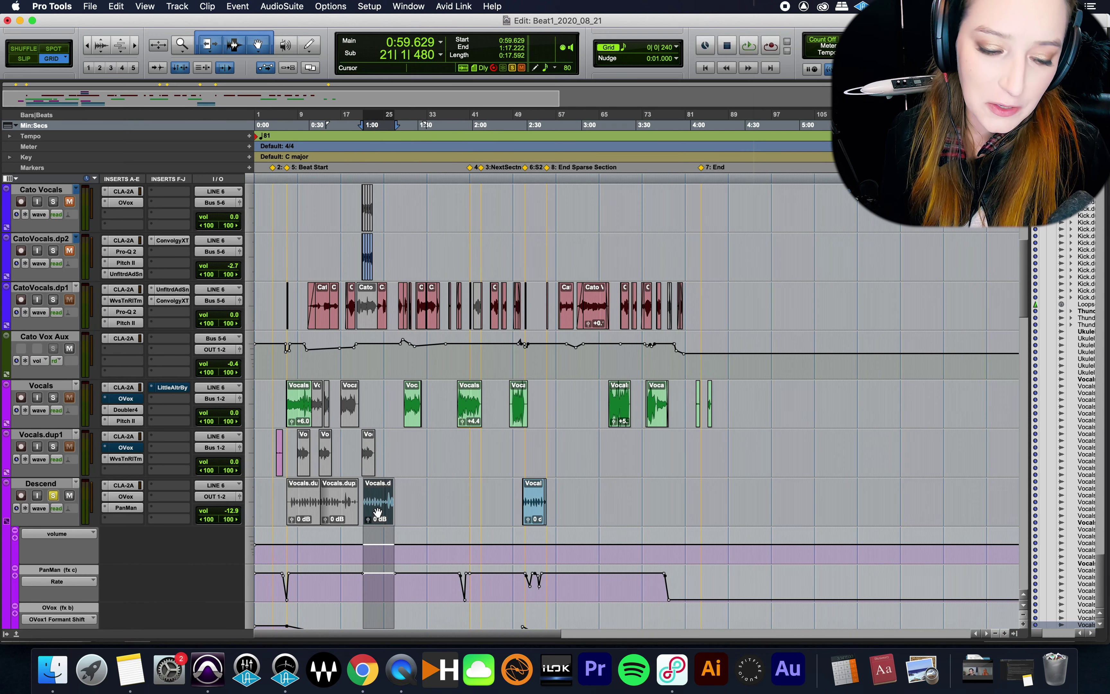
{"action": "left_click", "coordinate": [123, 486]}
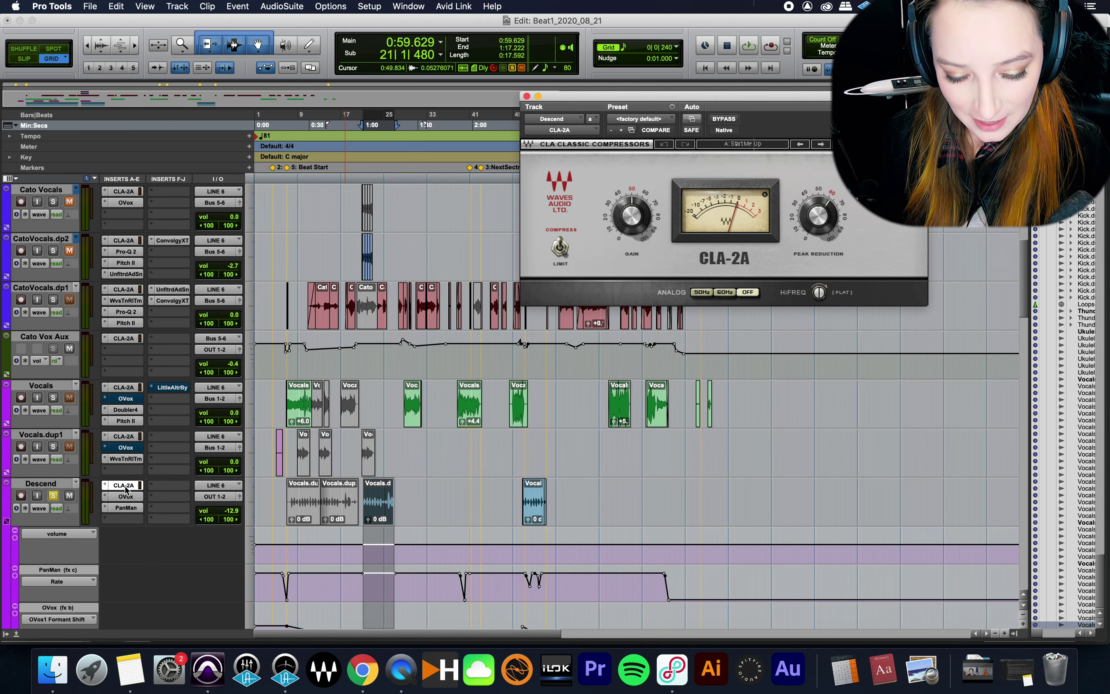
- Play the Descend clip through CLA-2A, then show OVox and replay the Vocals.d clip
{"action": "key", "text": "space"}
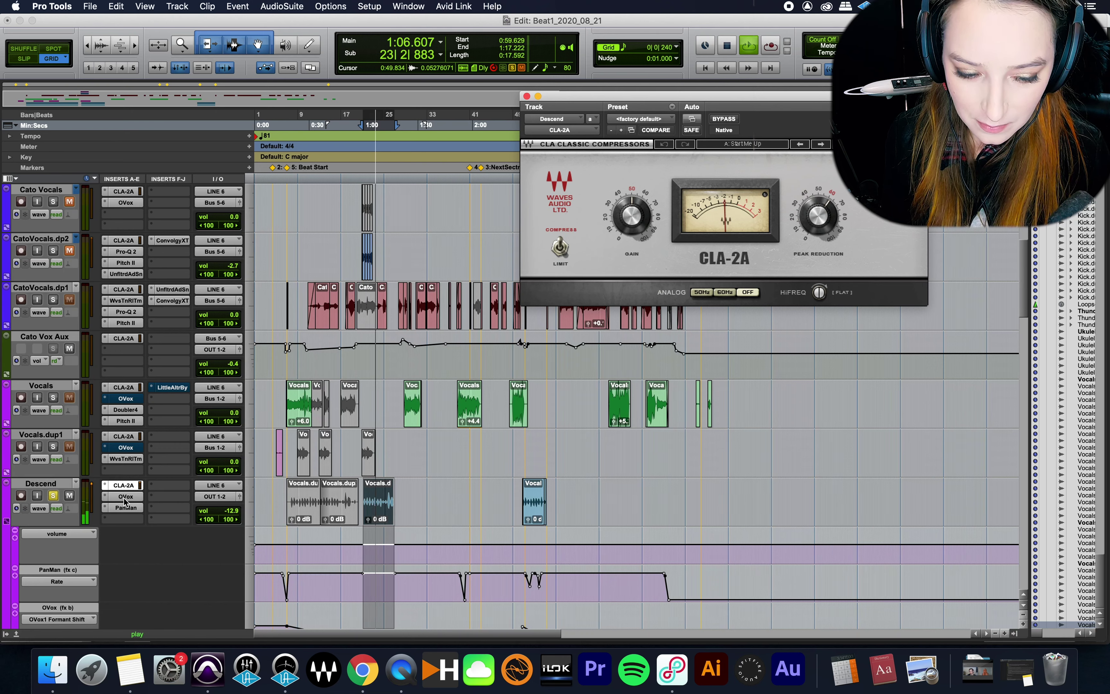
{"action": "key", "text": "space"}
{"action": "left_click", "coordinate": [125, 497]}
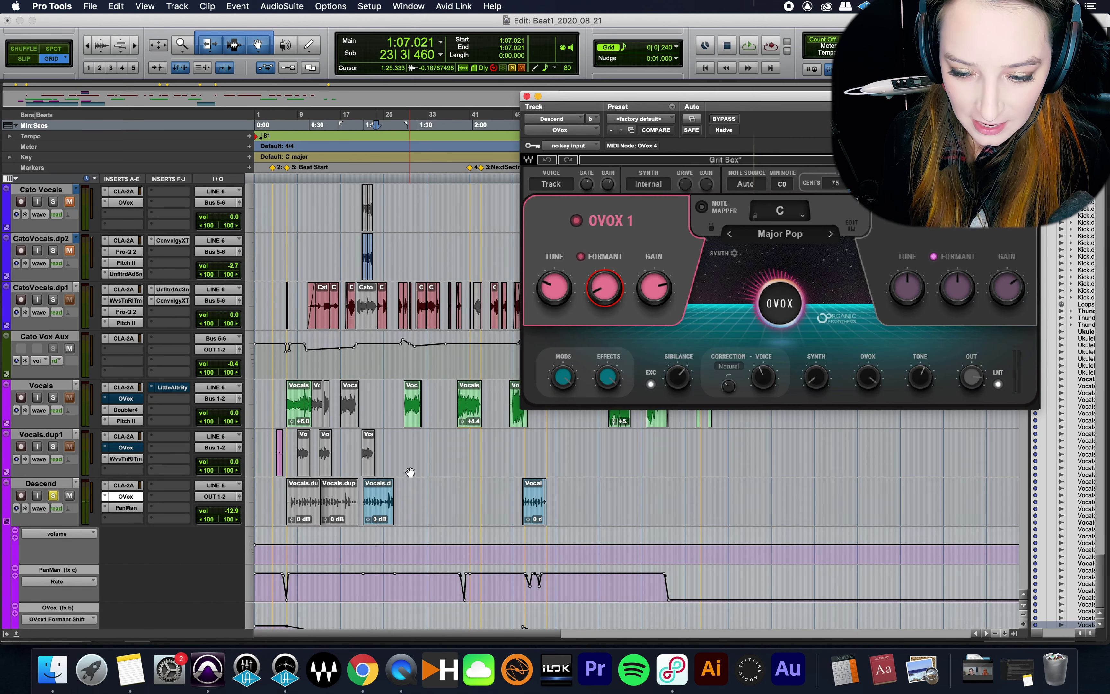
{"action": "left_click", "coordinate": [379, 502]}
{"action": "key", "text": "space"}
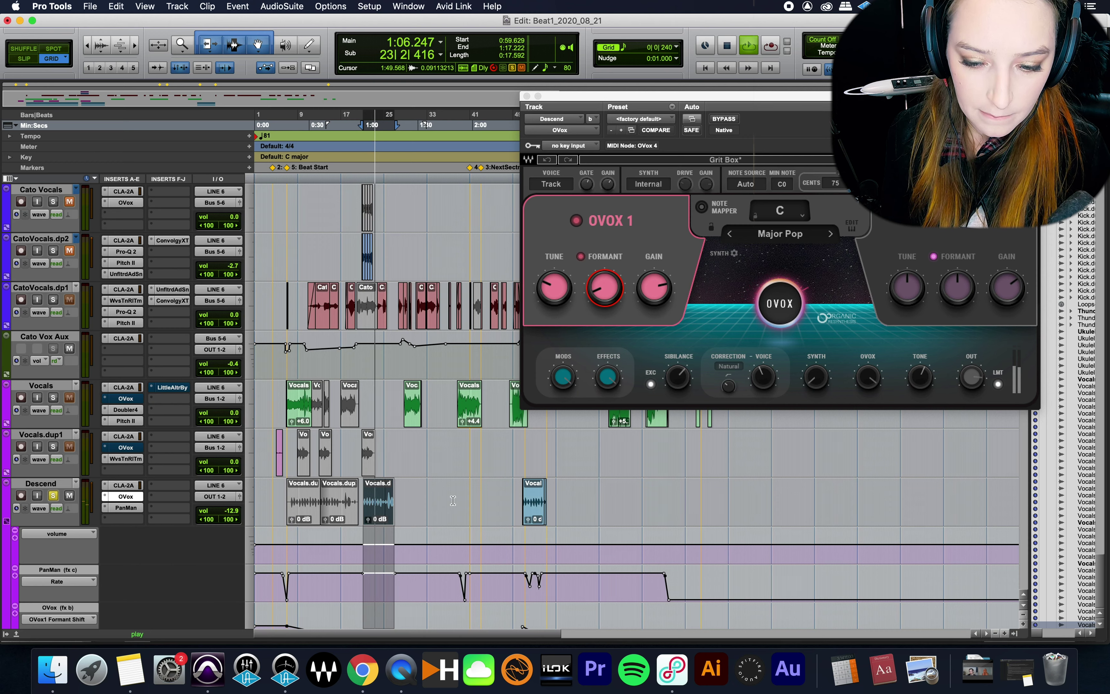
- Stop the OVox playback and bring up Descend's PanMan with the Feast Shimmer Pan preset
{"action": "key", "text": "space"}
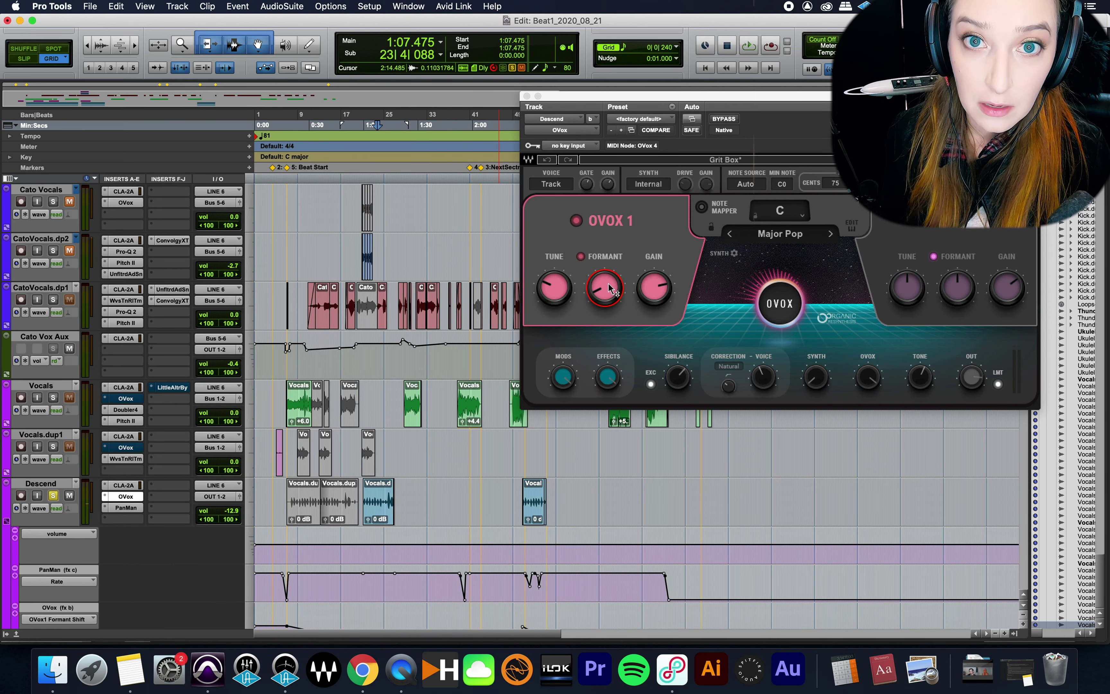
{"action": "left_click", "coordinate": [378, 502]}
{"action": "left_click", "coordinate": [126, 507]}
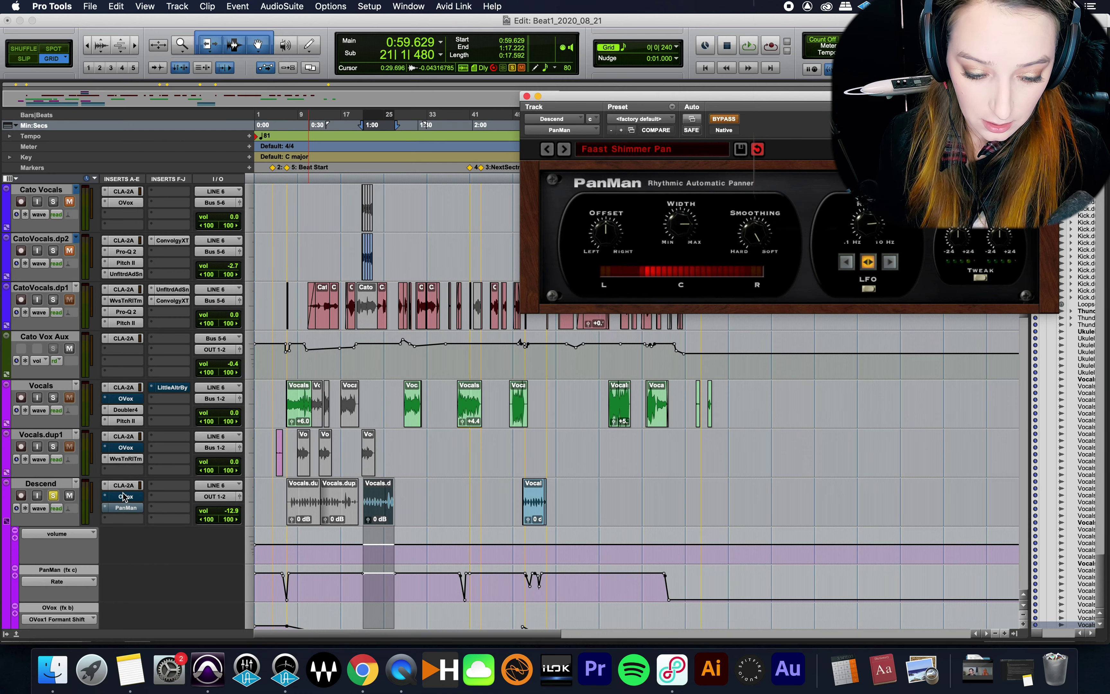
- Play Descend's clip from 0:59.629, toggling OVox bypass and bypassing PanMan
{"action": "key", "text": "space"}
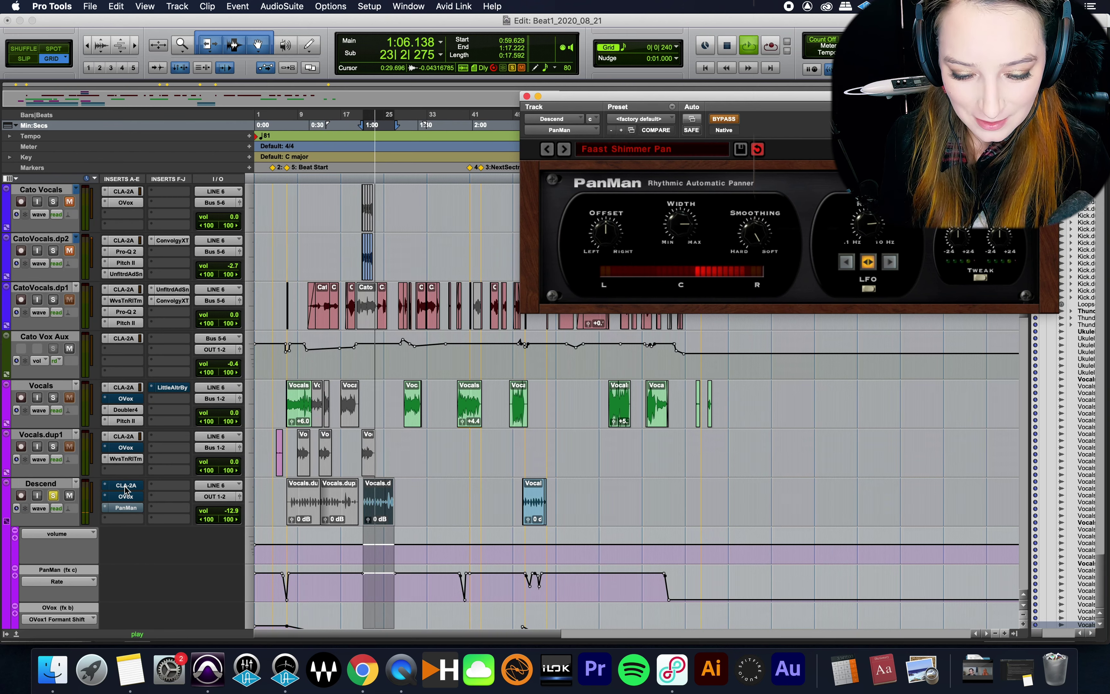
{"action": "key", "text": "space"}
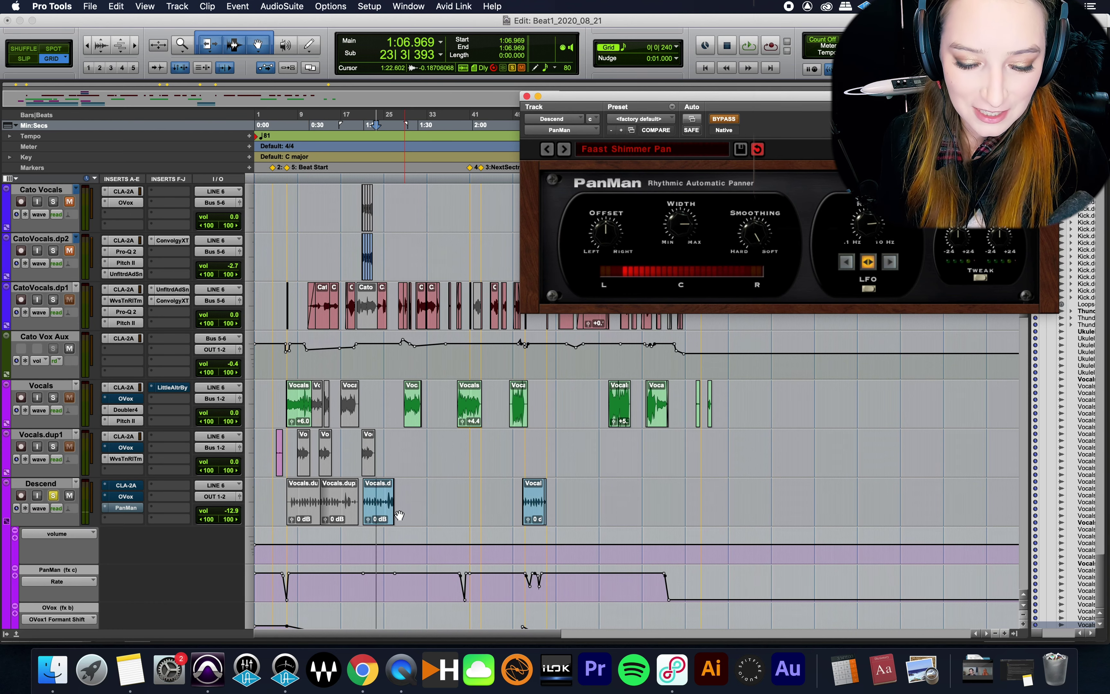
{"action": "left_click", "coordinate": [378, 509]}
{"action": "key", "text": "space"}
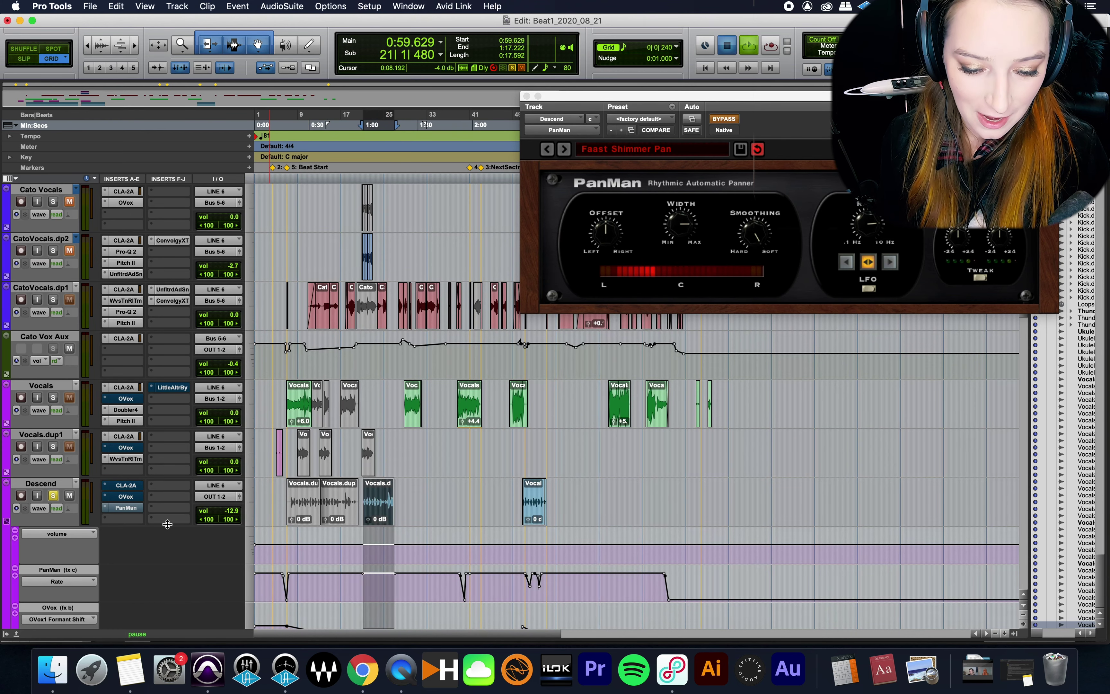
{"action": "left_click", "coordinate": [124, 498], "text": "super"}
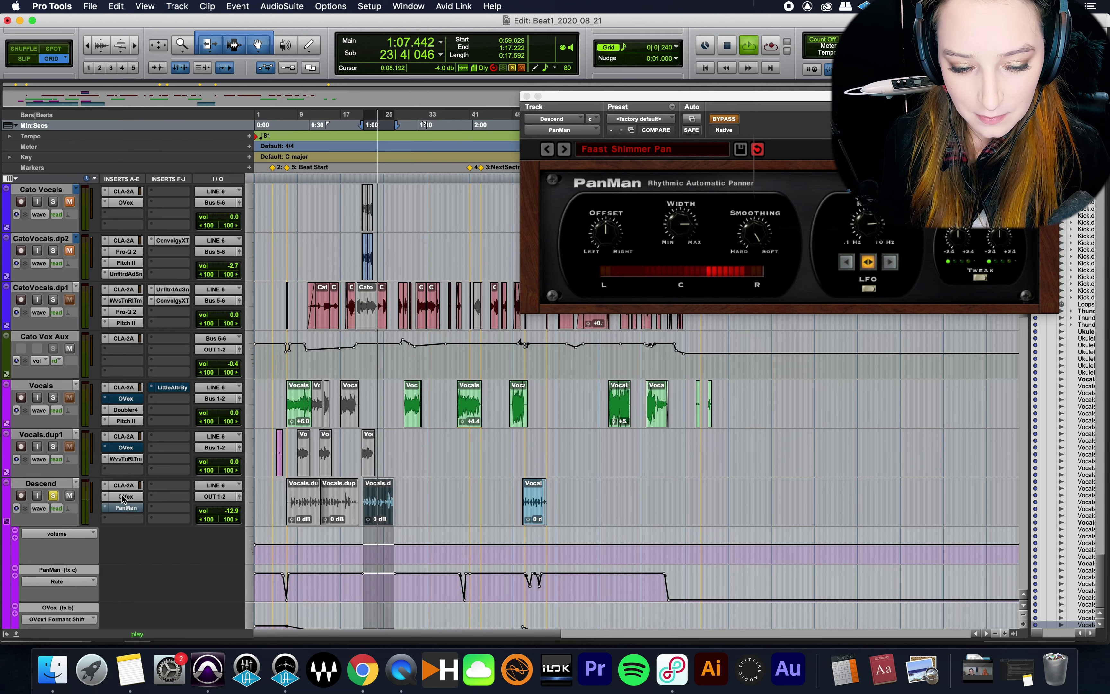
{"action": "left_click", "coordinate": [125, 509], "text": "super"}
{"action": "key", "text": "space"}
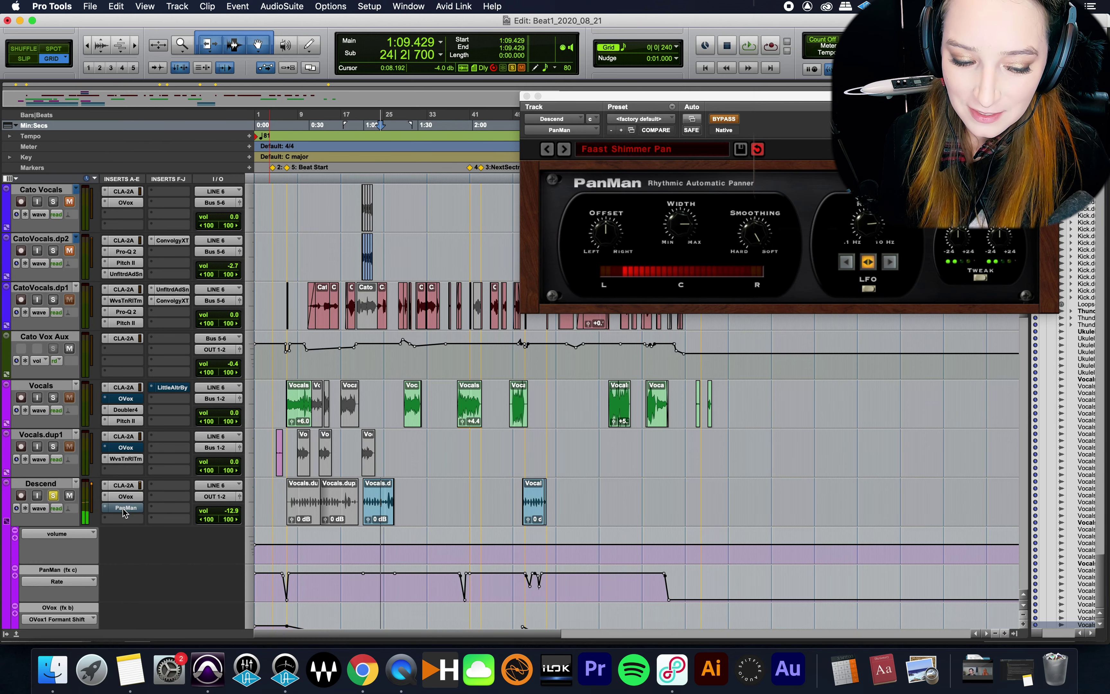
- Replay Vocals.d, switching PanMan off and on to compare, and stop at 1:08.436 with PanMan active
{"action": "left_click", "coordinate": [373, 509]}
{"action": "left_click", "coordinate": [126, 510], "text": "super"}
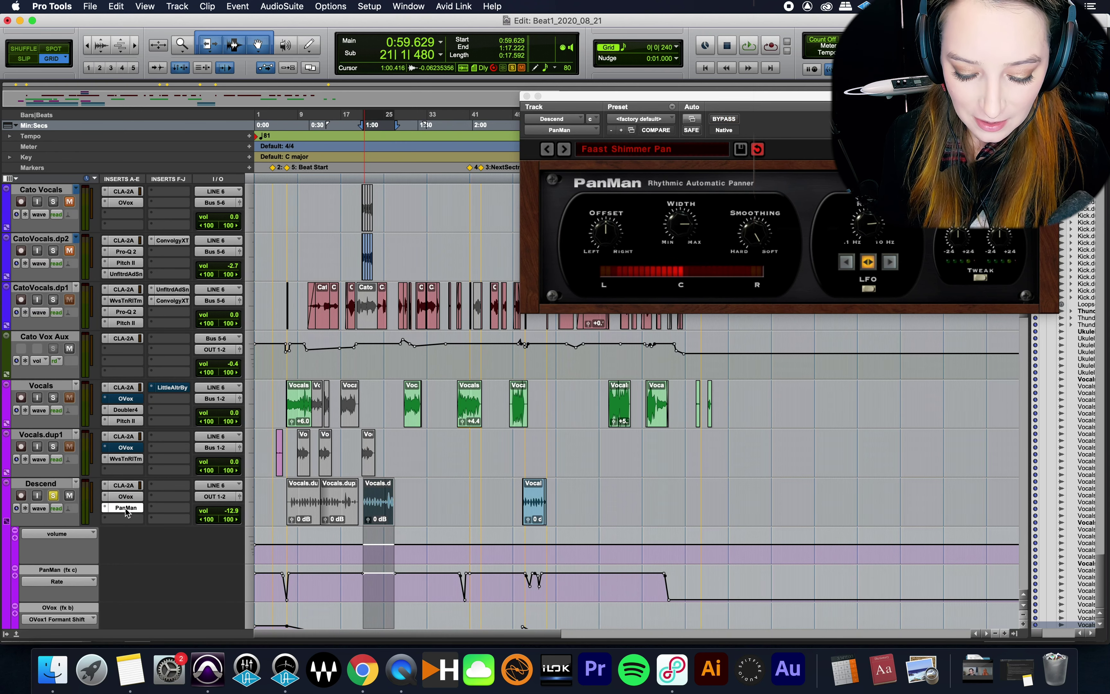
{"action": "key", "text": "space"}
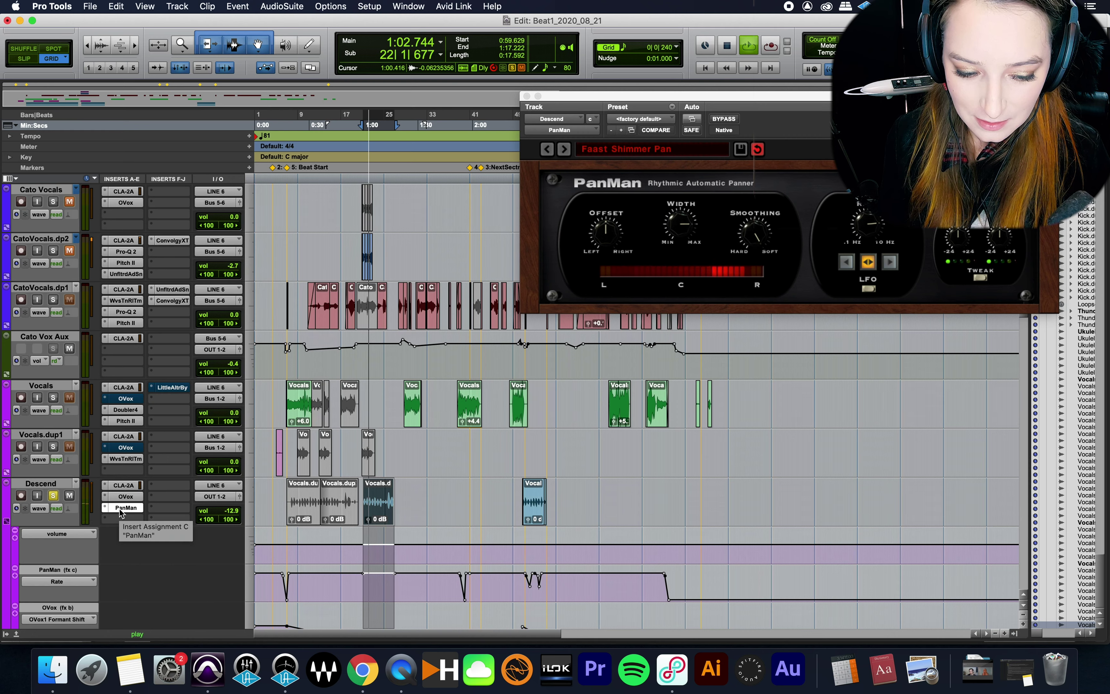
{"action": "left_click", "coordinate": [120, 508], "text": "super"}
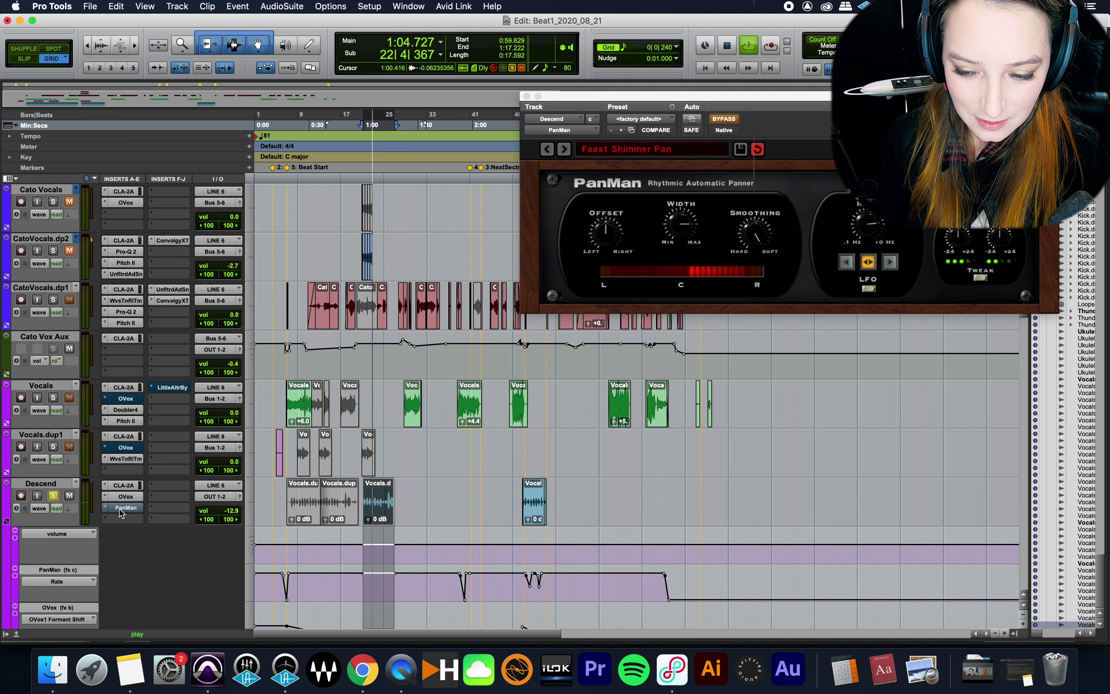
{"action": "left_click", "coordinate": [120, 510], "text": "super"}
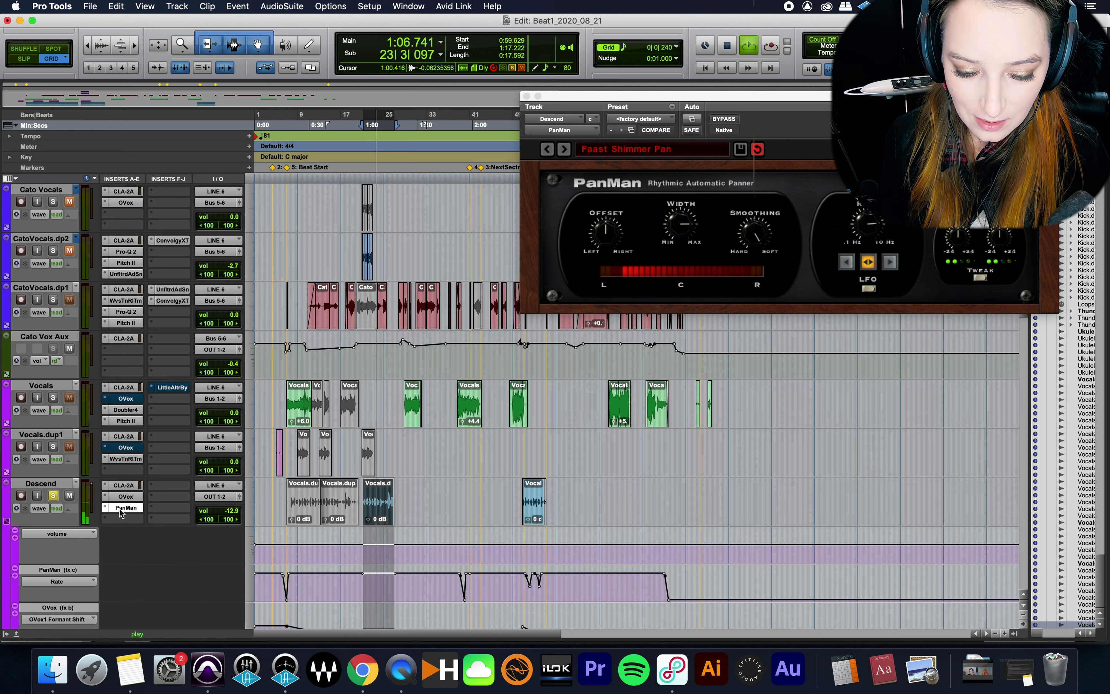
{"action": "key", "text": "space"}
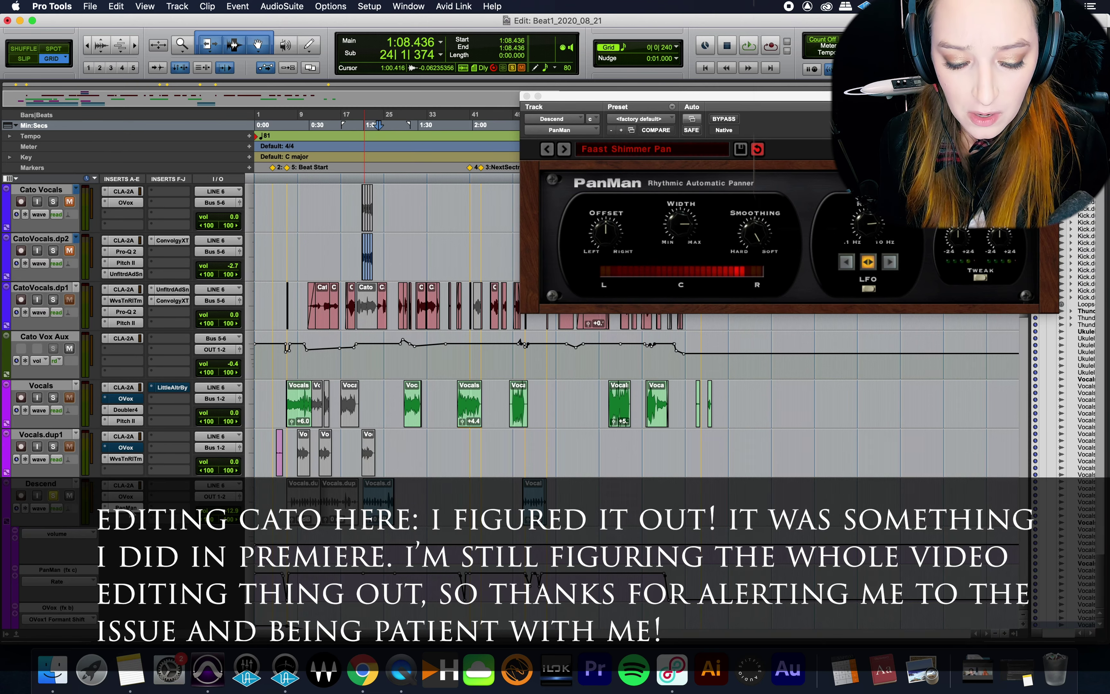
{"action": "key", "text": "super+Tab"}
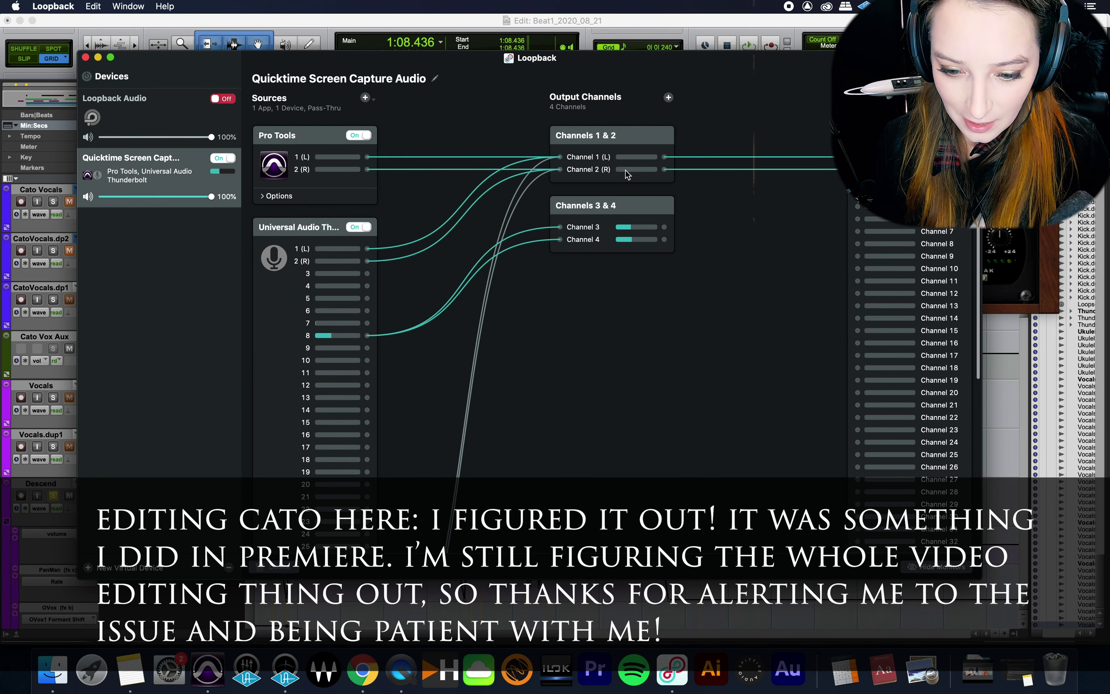
{"action": "key", "text": "cmd+Tab"}
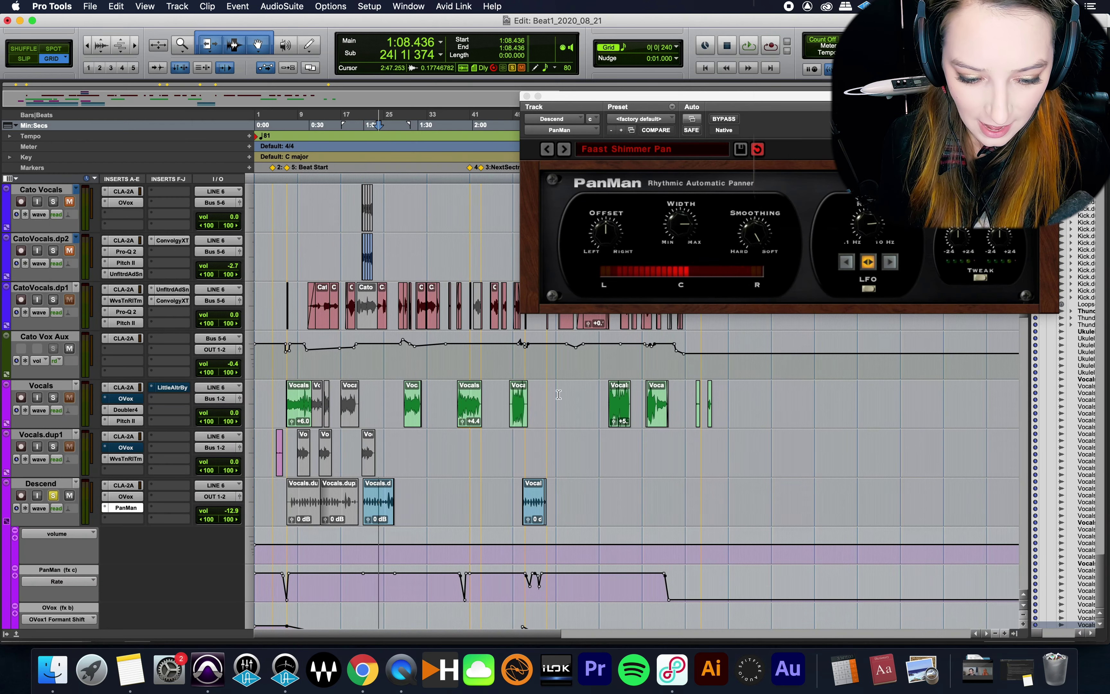
{"action": "scroll", "coordinate": [547, 395], "scroll_direction": "down", "scroll_amount": 2}
{"action": "left_click", "coordinate": [374, 465]}
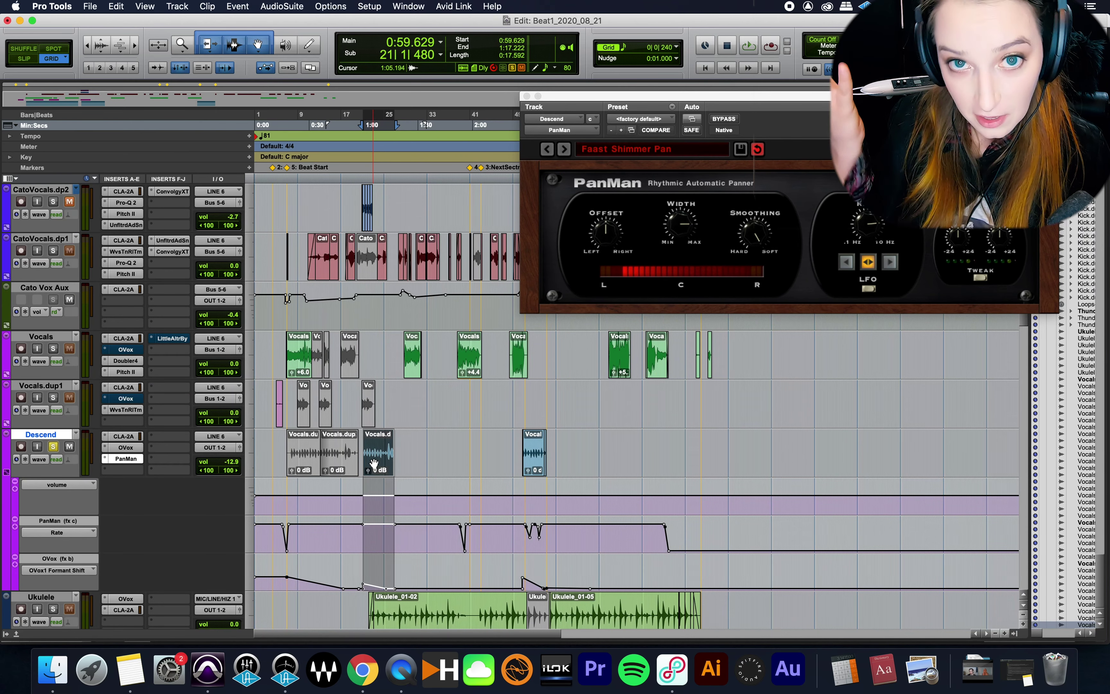
{"action": "scroll", "coordinate": [370, 468], "scroll_direction": "up", "scroll_amount": 2}
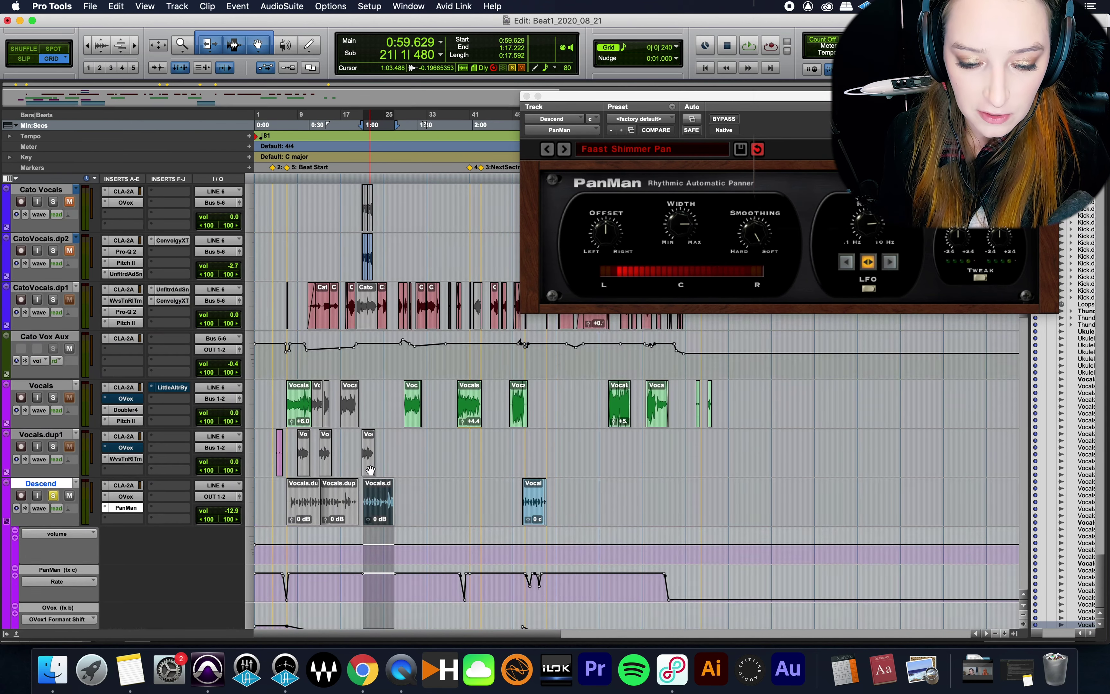
{"action": "scroll", "coordinate": [370, 468], "scroll_direction": "up", "scroll_amount": 4}
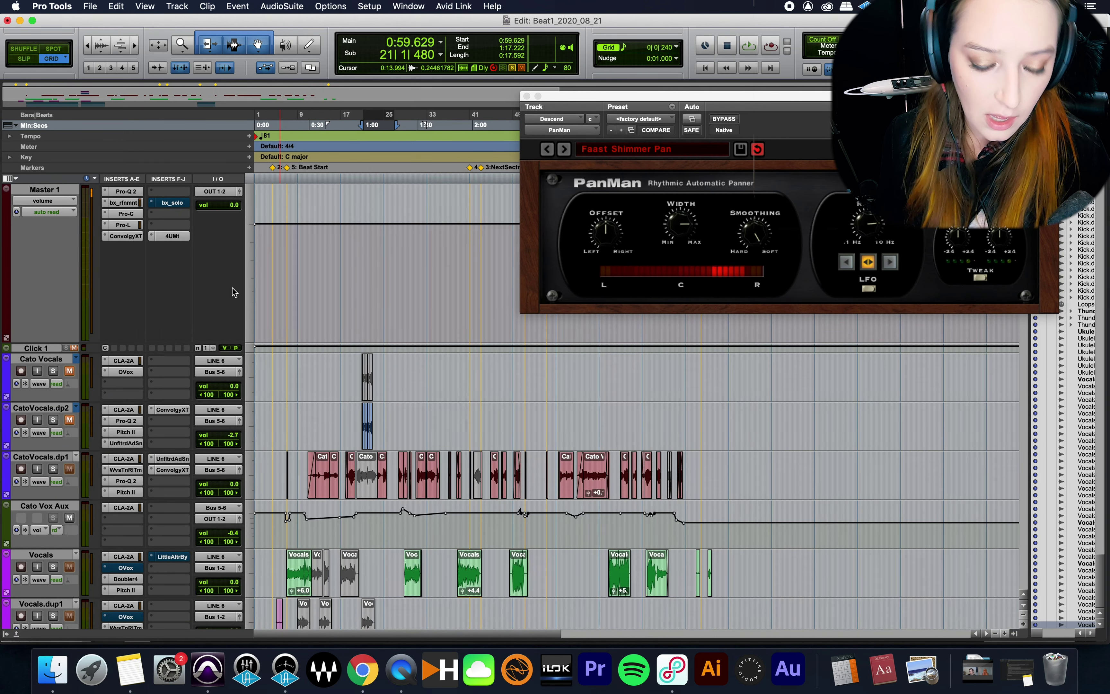
{"action": "scroll", "coordinate": [234, 292], "scroll_direction": "down", "scroll_amount": 10}
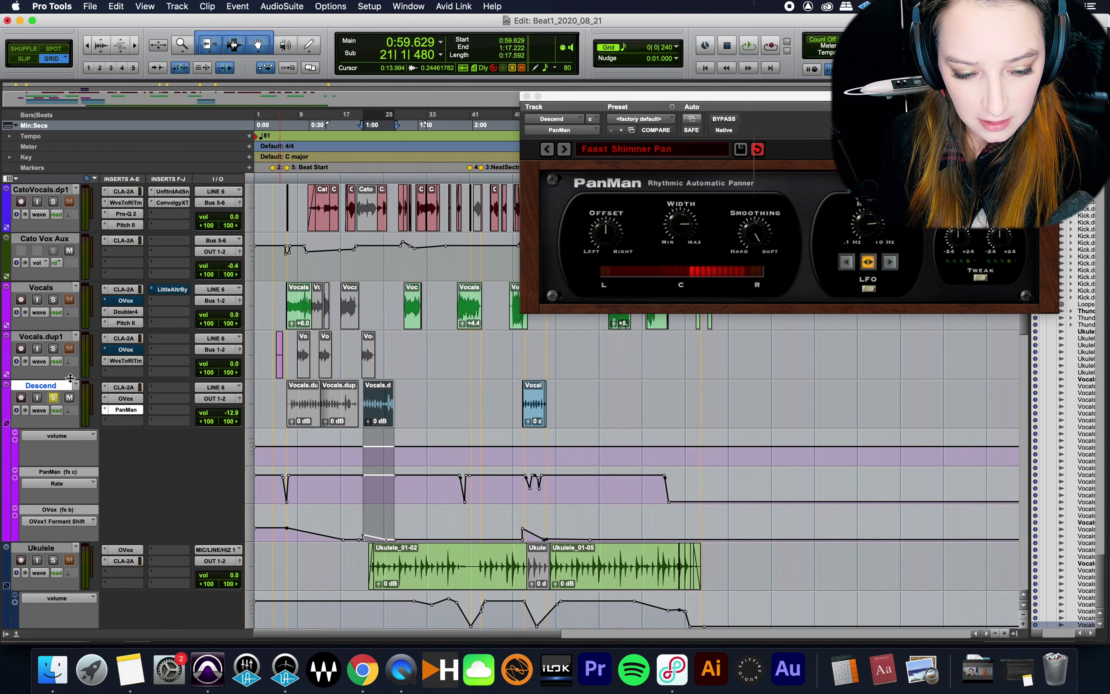
{"action": "key", "text": "super+equal"}
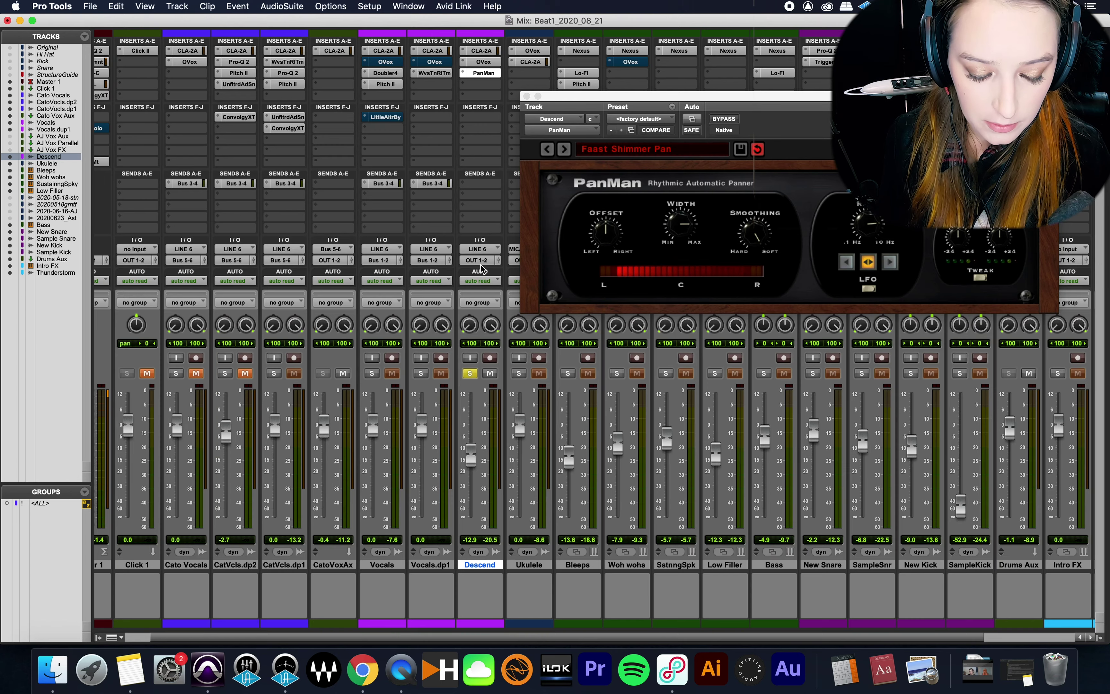
{"action": "scroll", "coordinate": [482, 270], "scroll_direction": "left", "scroll_amount": 2}
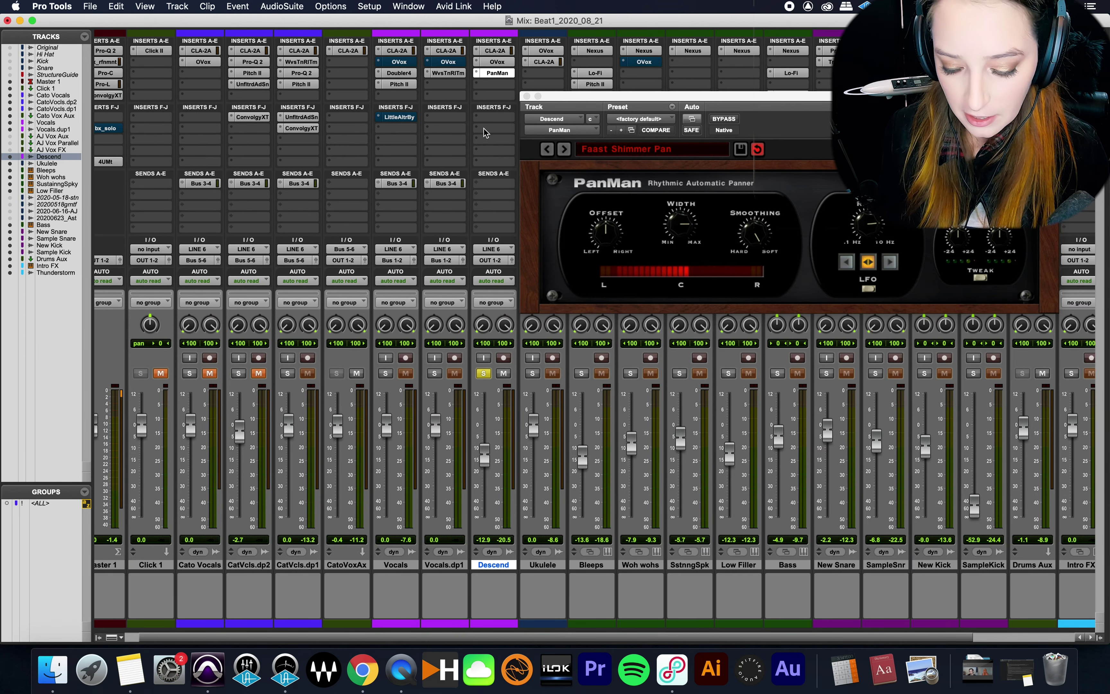
{"action": "key", "text": "super+equal"}
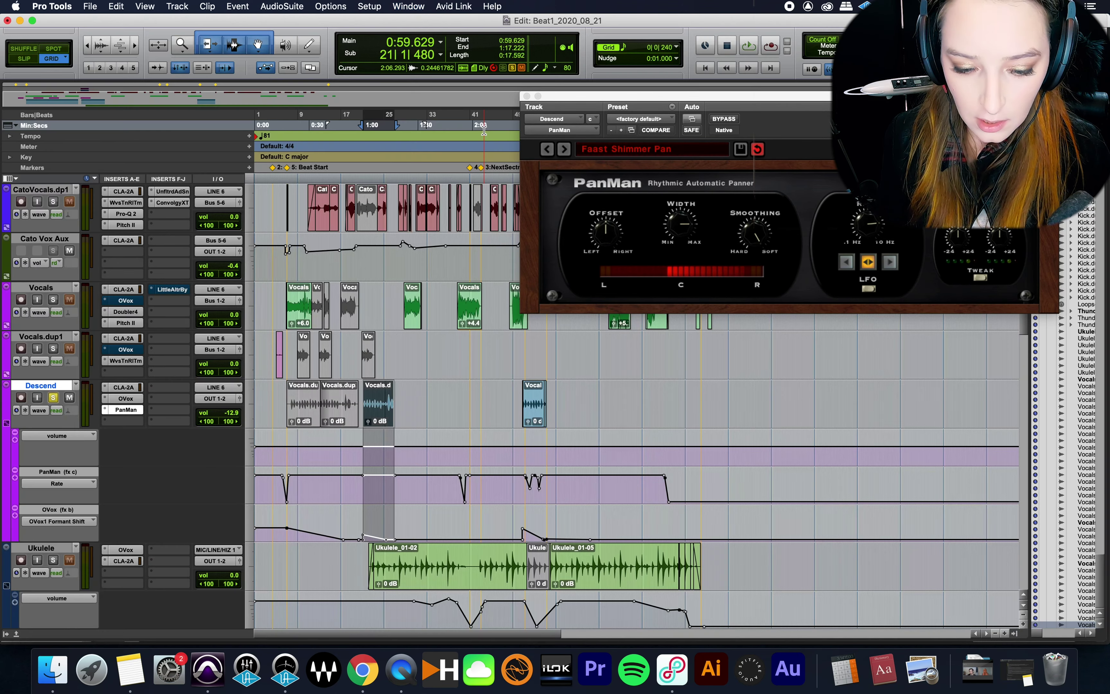
{"action": "scroll", "coordinate": [431, 318], "scroll_direction": "up", "scroll_amount": 4}
- Solo CatoVocals.dp1 and play its clips near 1:28, closing the PanMan window meanwhile
{"action": "left_click", "coordinate": [431, 318]}
{"action": "left_click", "coordinate": [431, 318], "text": "shift"}
{"action": "left_click", "coordinate": [54, 300]}
{"action": "key", "text": "space"}
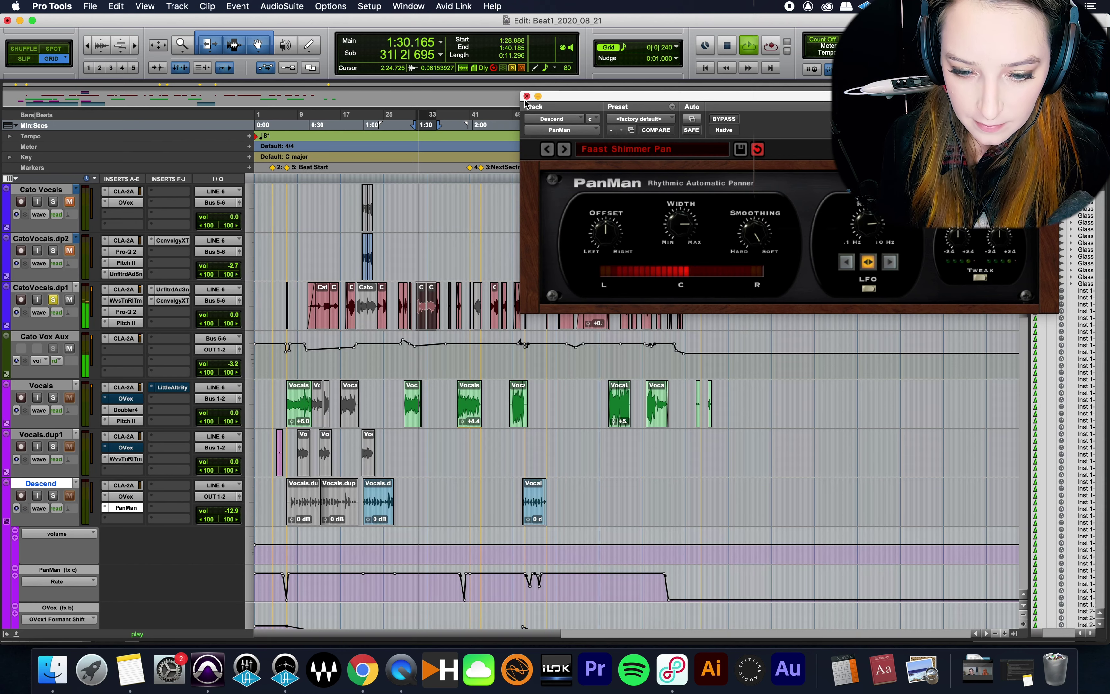
{"action": "left_click", "coordinate": [527, 96]}
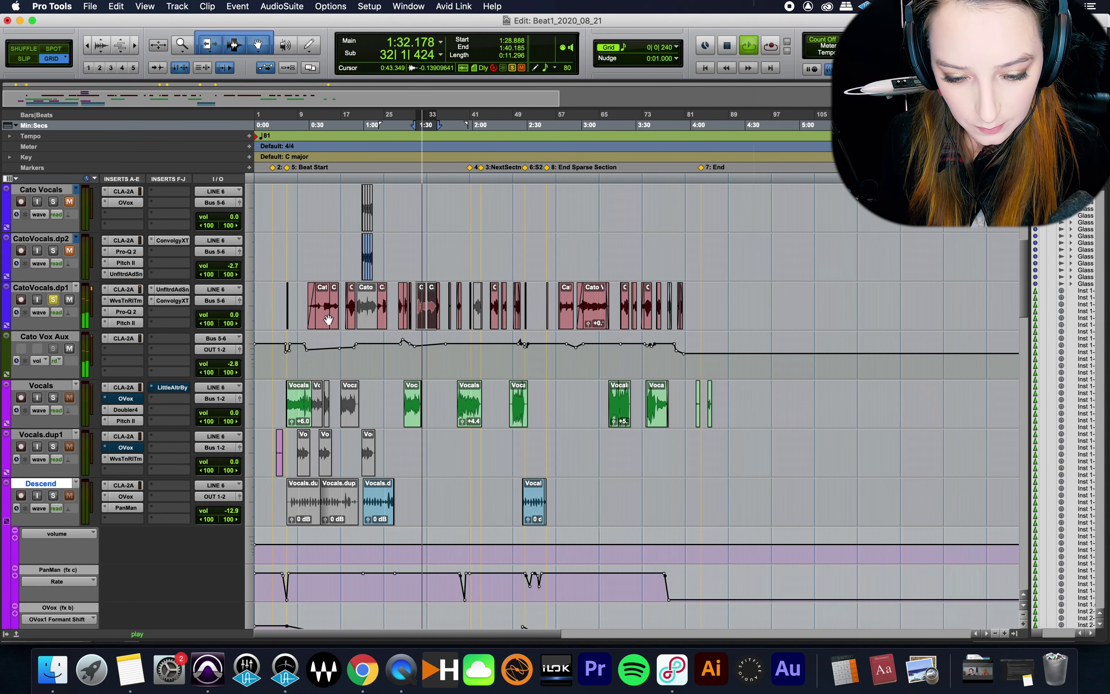
{"action": "key", "text": "space"}
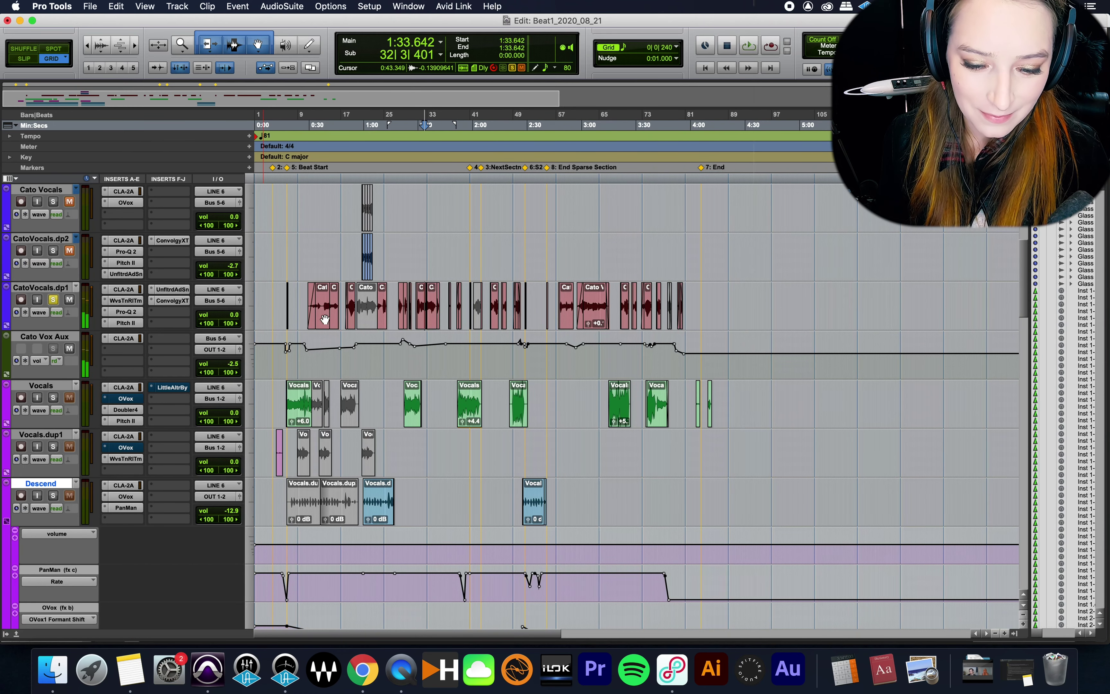
- Select the CatoVocals.dp1 clips starting at 1:28.888 and zoom in on them
{"action": "left_click", "coordinate": [775, 285]}
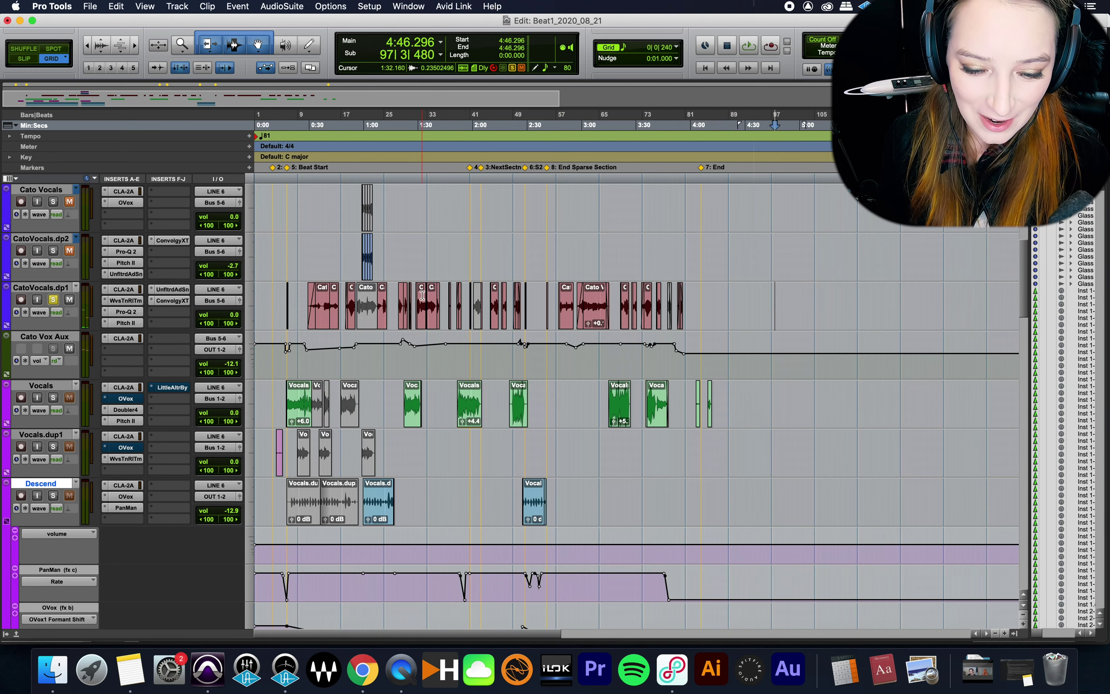
{"action": "left_click", "coordinate": [429, 314]}
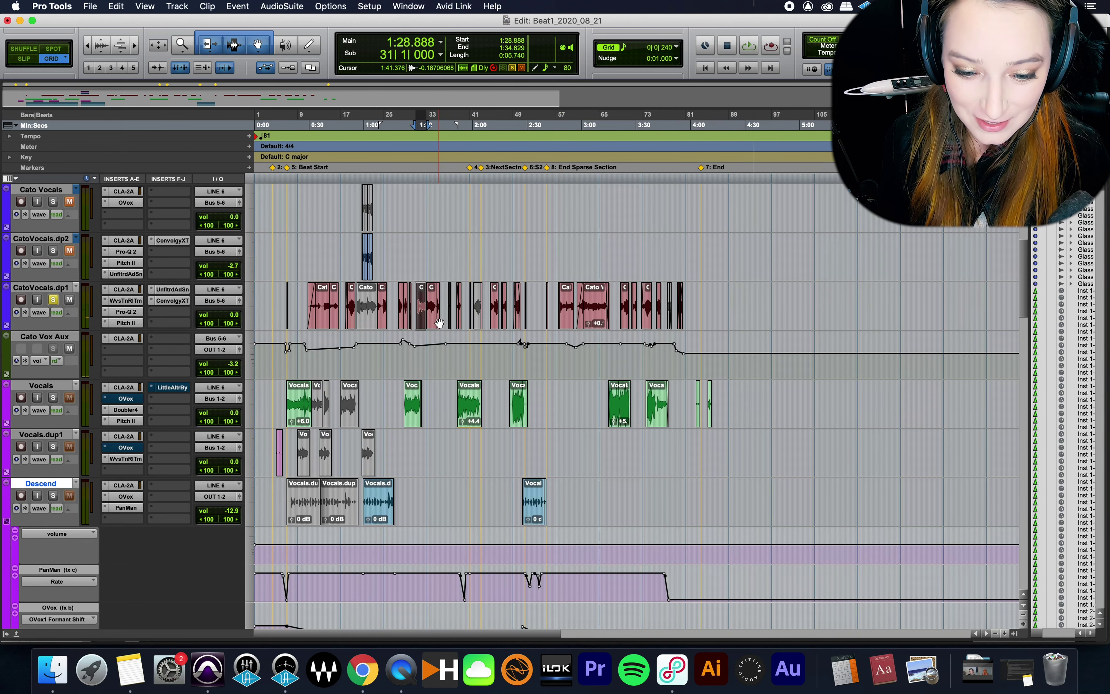
{"action": "left_click", "coordinate": [439, 323], "text": "shift"}
{"action": "key", "text": "super+bracketright"}
{"action": "key", "text": "super+bracketright"}
{"action": "key", "text": "super+bracketright"}
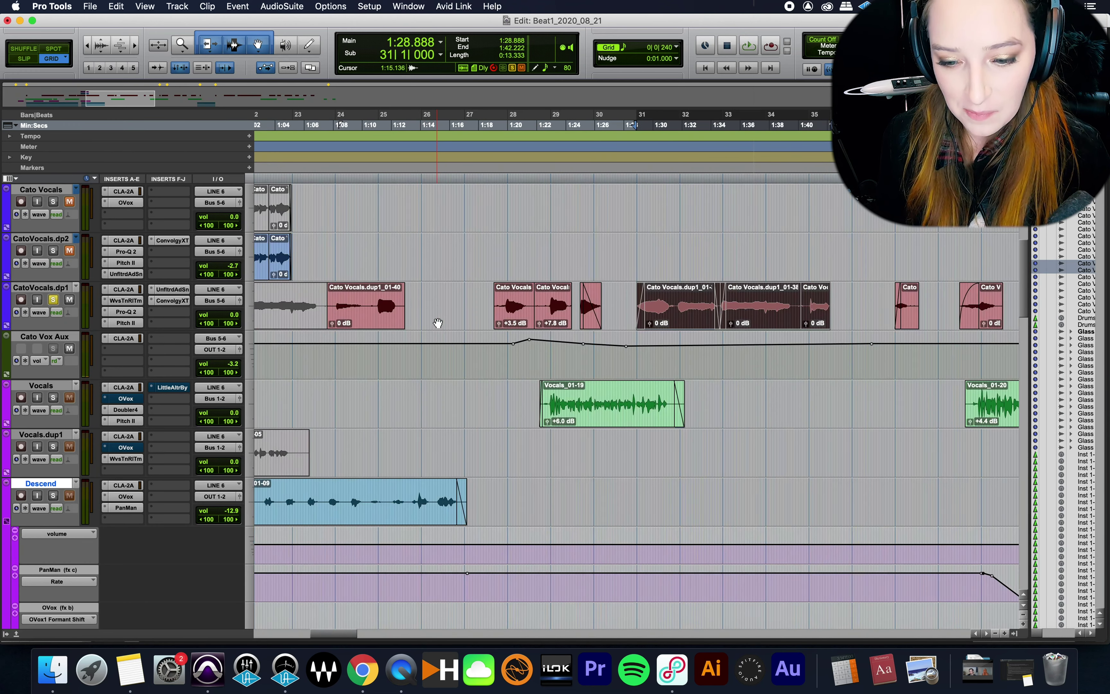
{"action": "scroll", "coordinate": [439, 322], "scroll_direction": "right", "scroll_amount": 3}
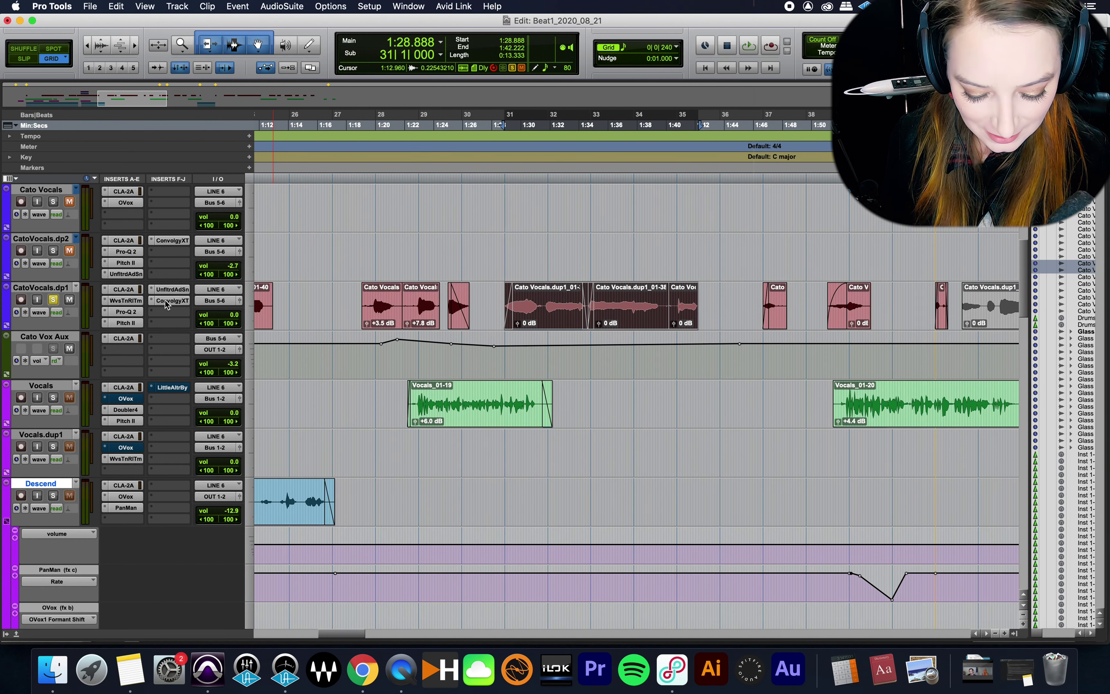
- Open CatoVocals.dp1's CLA-2A, Waves Tune Real-Time, Pro-Q 2, then Pitch II (2 semitones, 100% mix)
{"action": "left_click", "coordinate": [112, 290]}
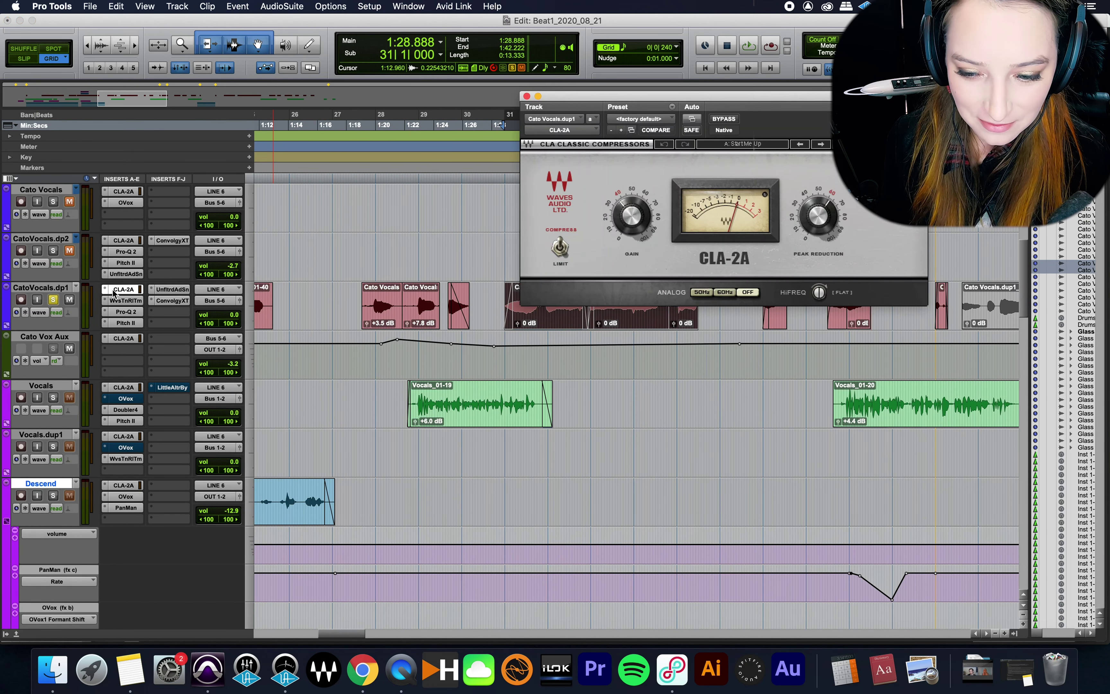
{"action": "left_click", "coordinate": [126, 301]}
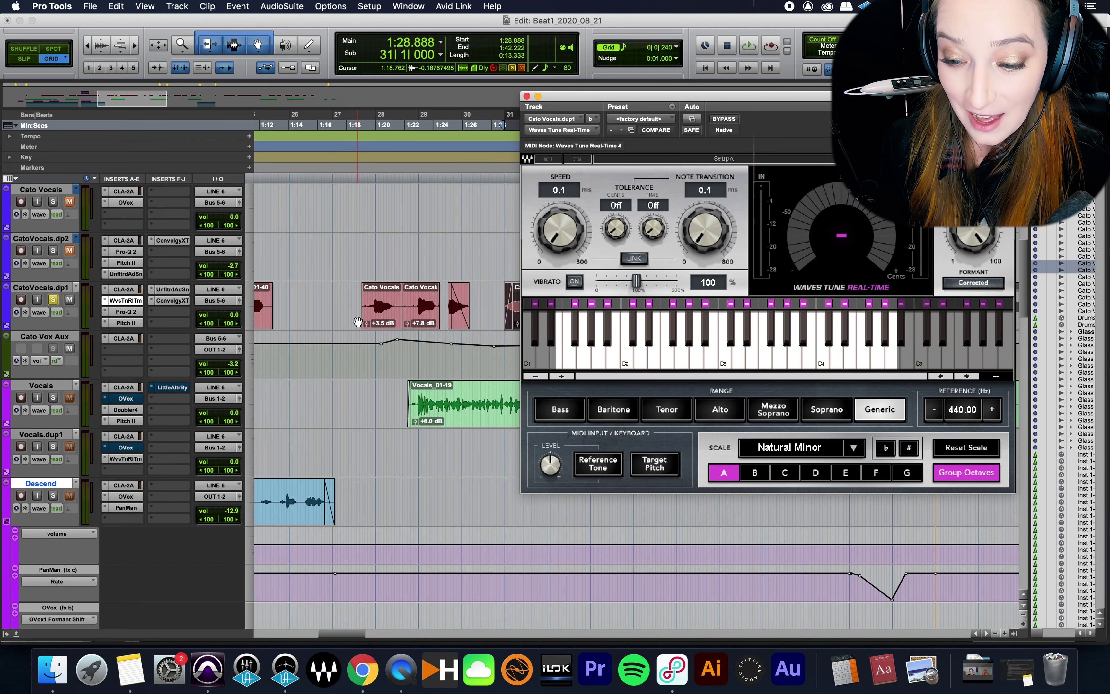
{"action": "left_click", "coordinate": [124, 312]}
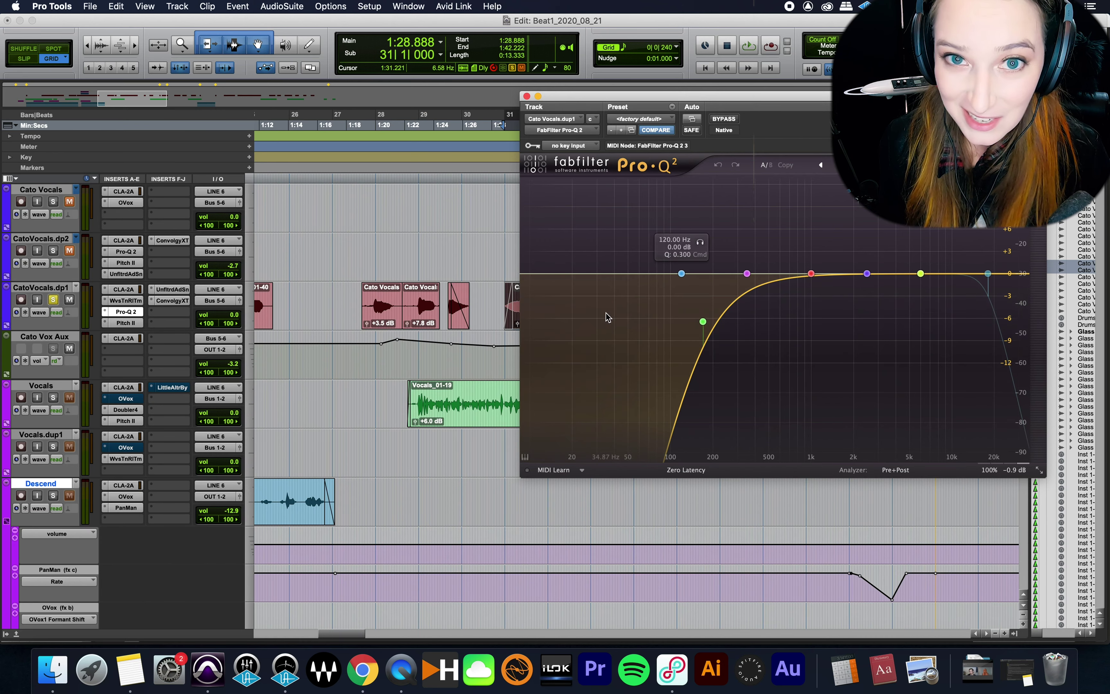
{"action": "left_click", "coordinate": [126, 323]}
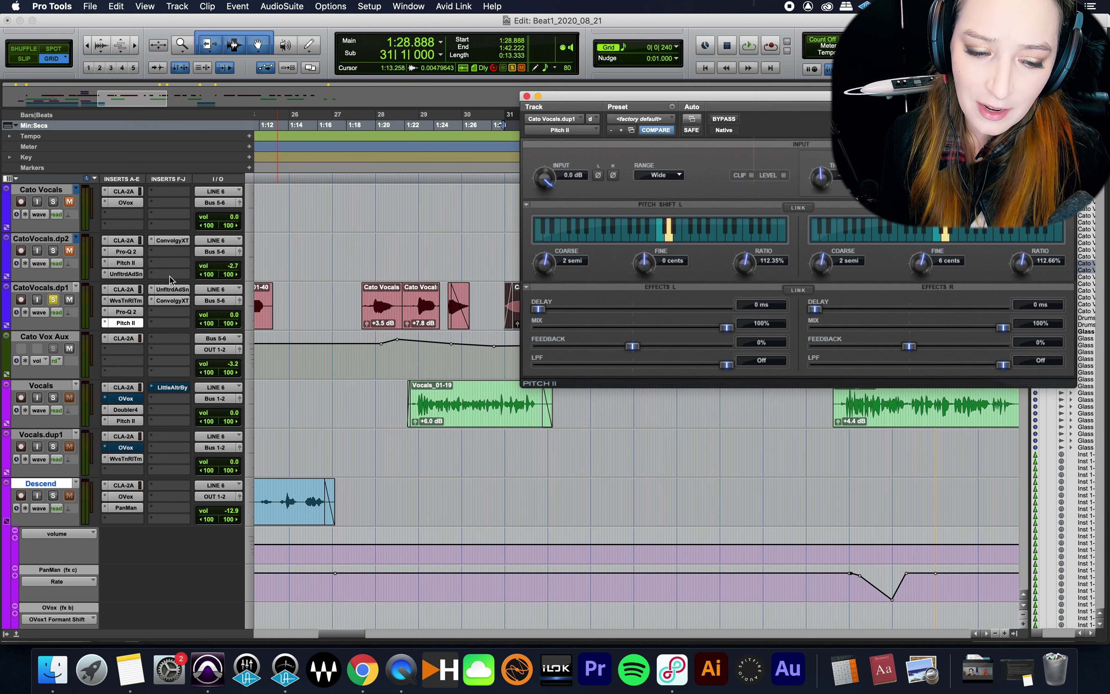
- Bypass CatoVocals.dp1's UnfltrdAdSn delay and ConvolgyXT reverb, then close the plugin window
{"action": "left_click", "coordinate": [169, 290]}
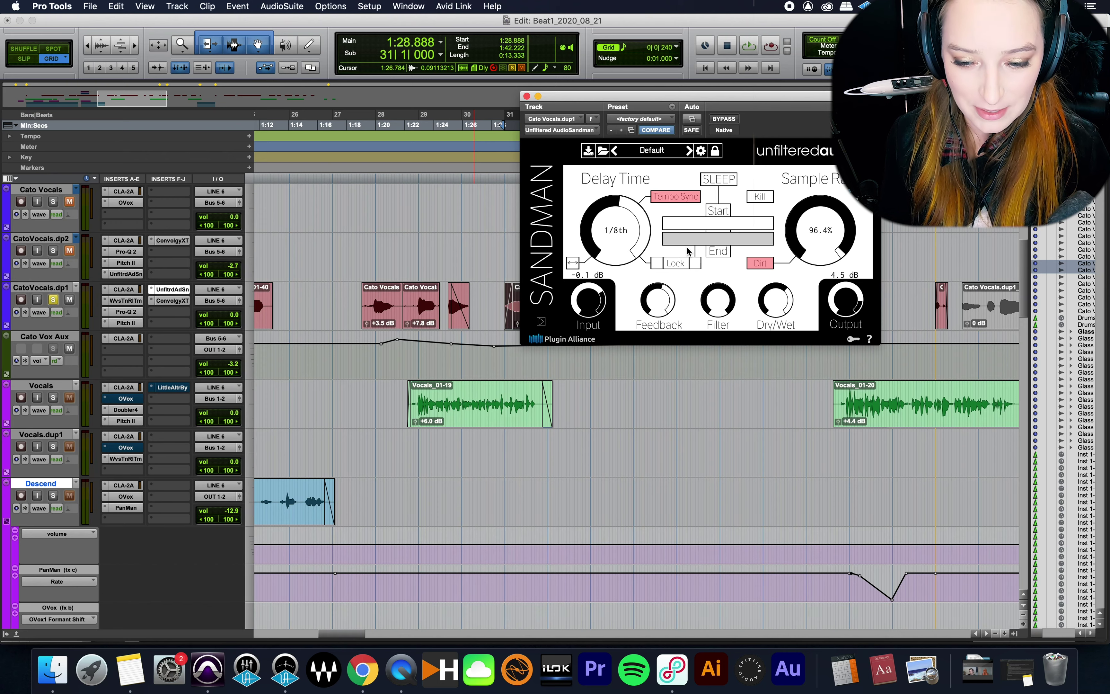
{"action": "left_click", "coordinate": [171, 302]}
{"action": "left_click", "coordinate": [171, 302]}
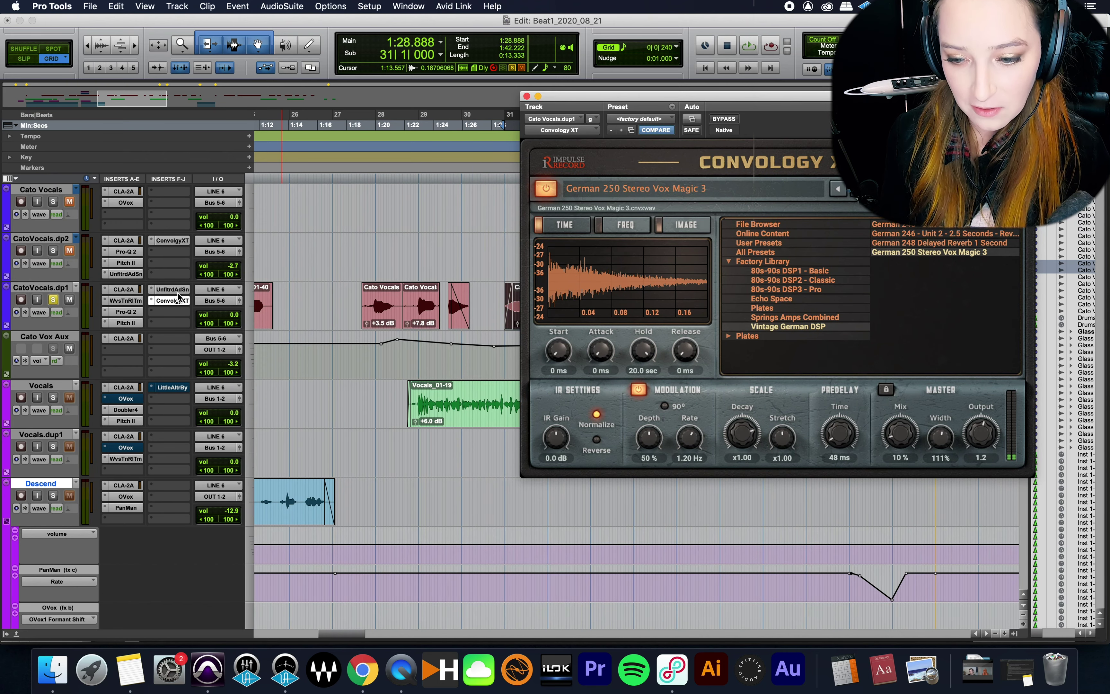
{"action": "left_click", "coordinate": [527, 95]}
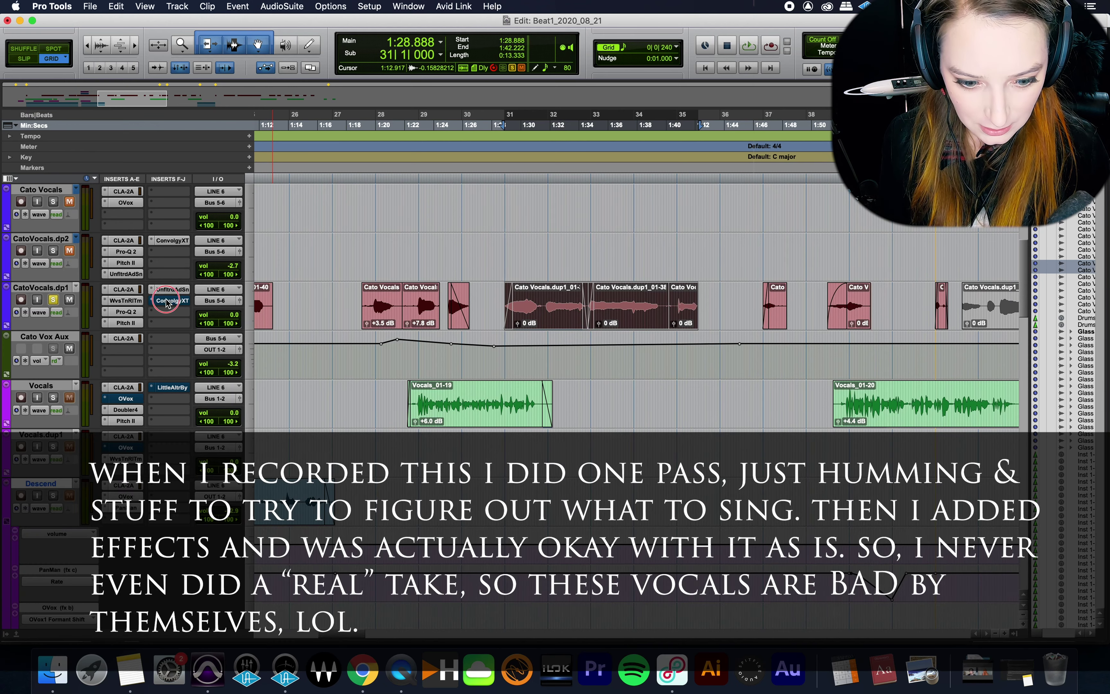
- Bypass the UnfltrdAdSn, ConvolgyXT, Pitch II, Pro-Q 2, WvsTnRlTm and CLA-2A inserts on CatoVocals.dp1
{"action": "left_click", "coordinate": [170, 289], "text": "super"}
{"action": "left_click", "coordinate": [170, 300], "text": "super"}
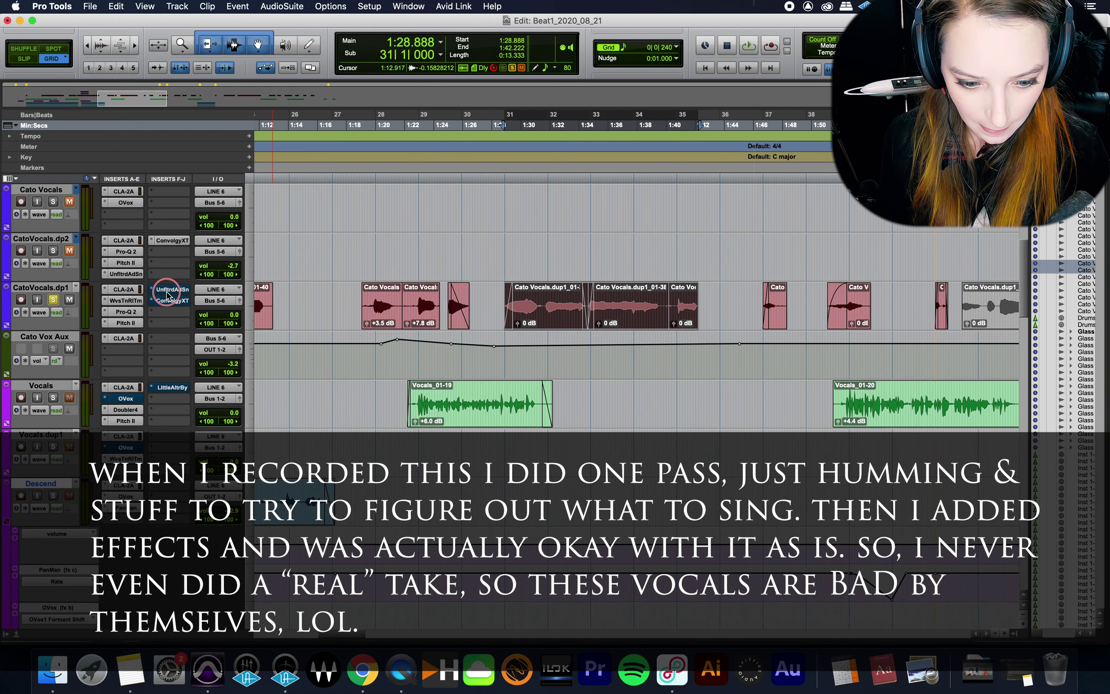
{"action": "left_click", "coordinate": [133, 323], "text": "super"}
{"action": "left_click", "coordinate": [133, 312], "text": "super"}
{"action": "left_click", "coordinate": [132, 300], "text": "super"}
{"action": "left_click", "coordinate": [131, 290], "text": "super"}
- Stop, replay briefly from 1:35.185, then select the CatoVocals.dp1 clip starting at bar 31
{"action": "key", "text": "space"}
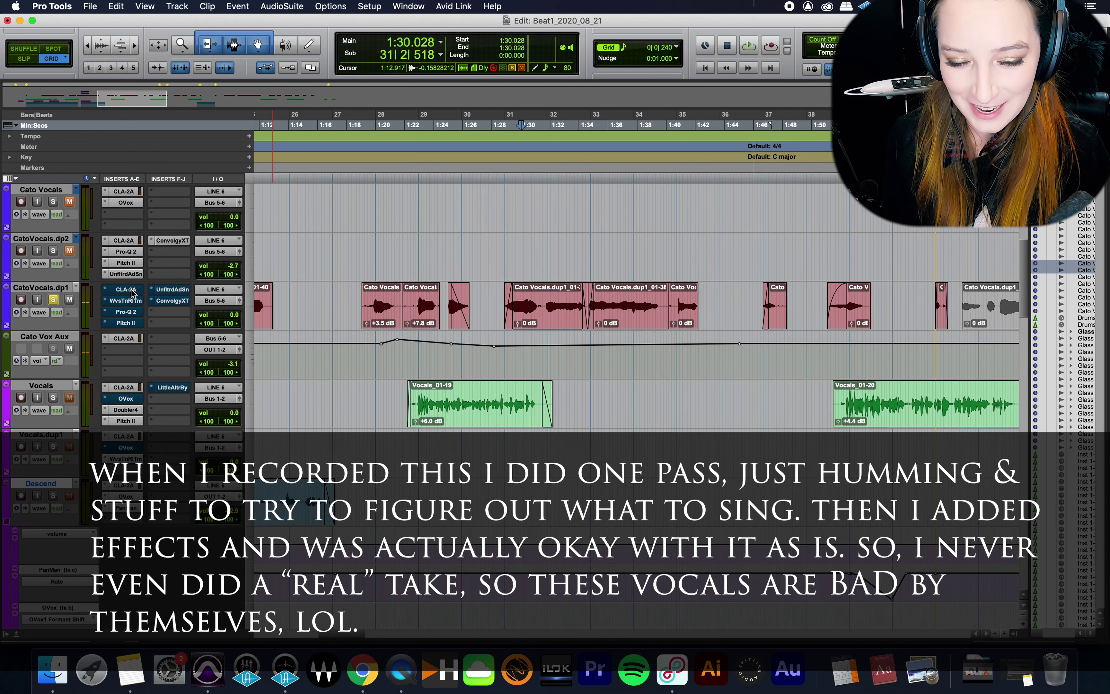
{"action": "left_click", "coordinate": [558, 239]}
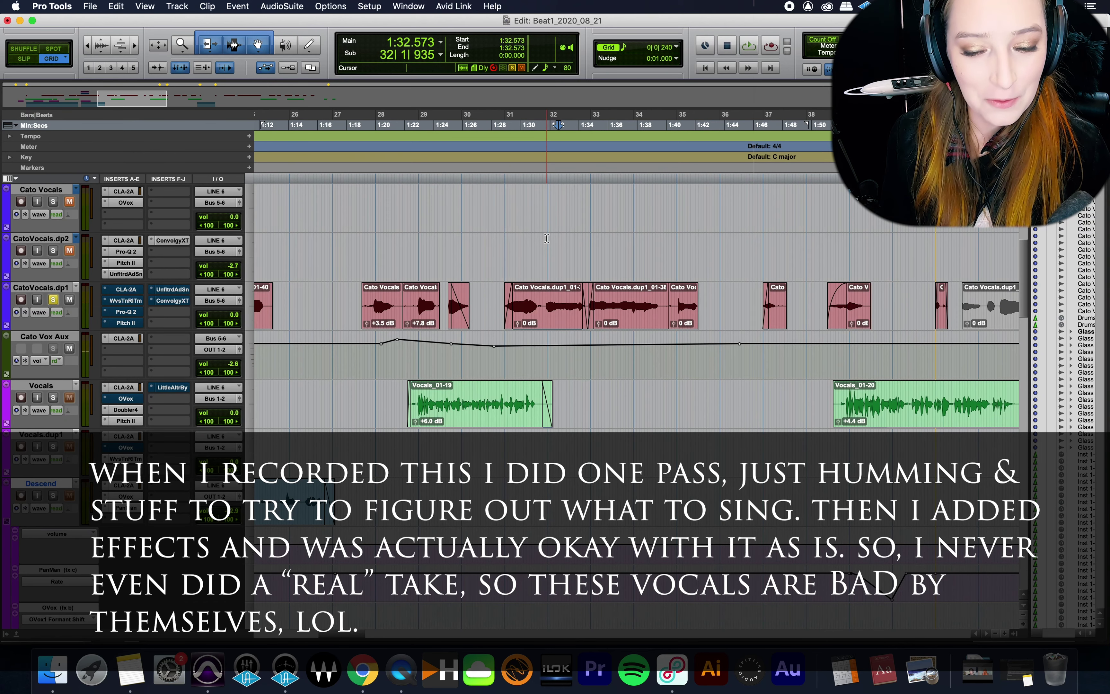
{"action": "left_click", "coordinate": [604, 250]}
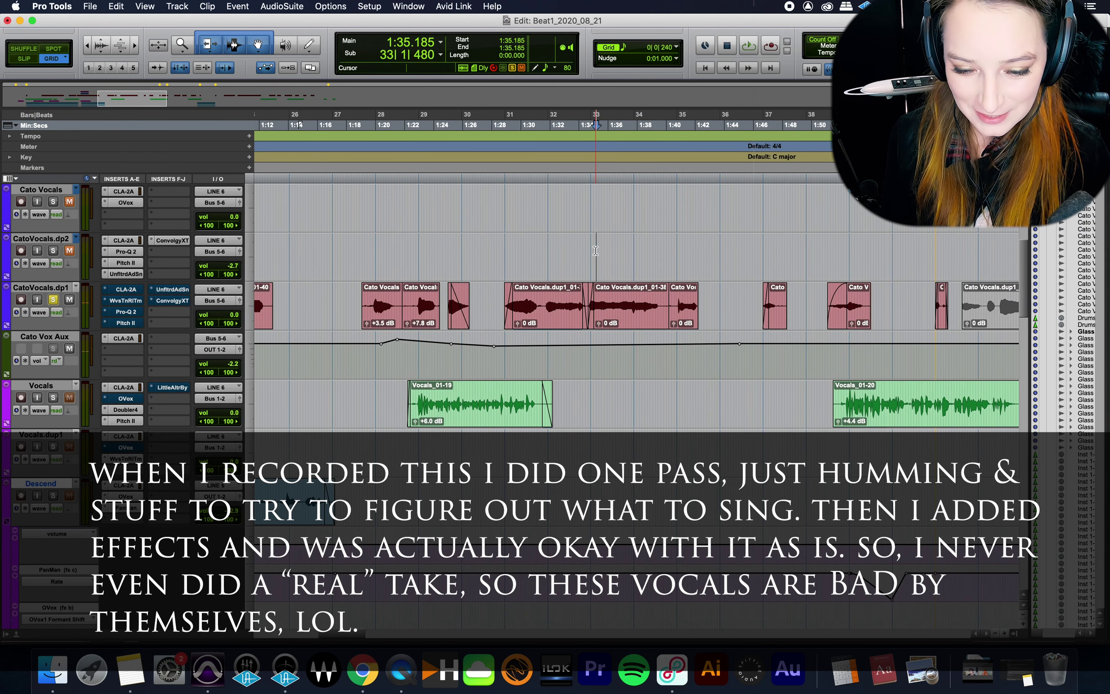
{"action": "key", "text": "space"}
{"action": "key", "text": "space"}
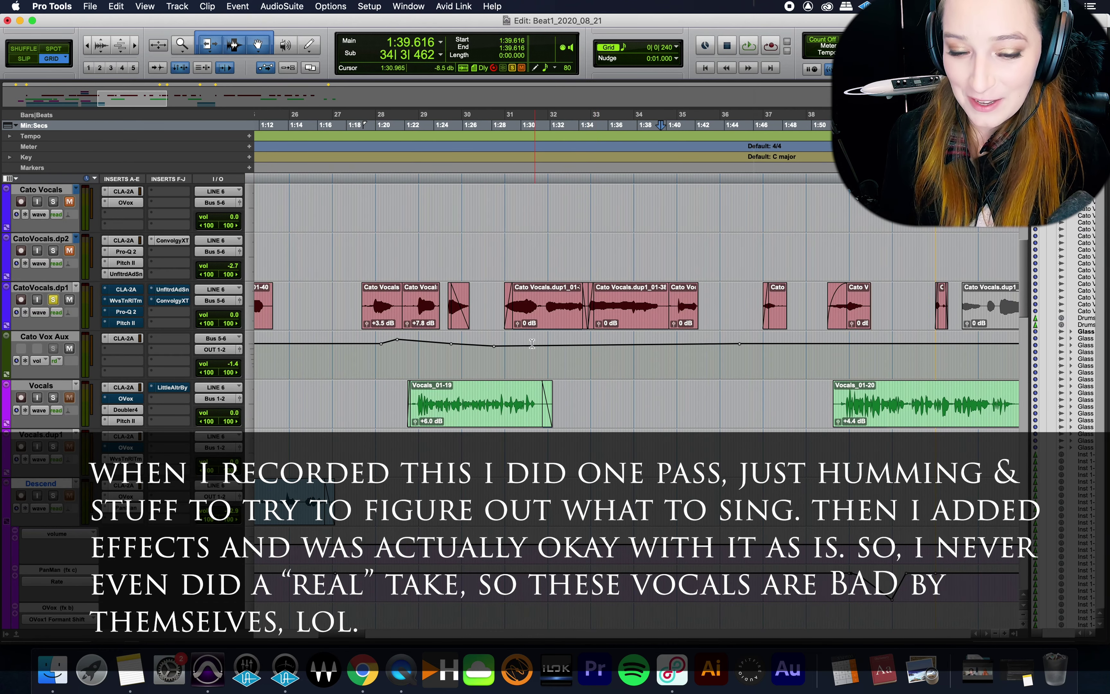
{"action": "left_click", "coordinate": [470, 267]}
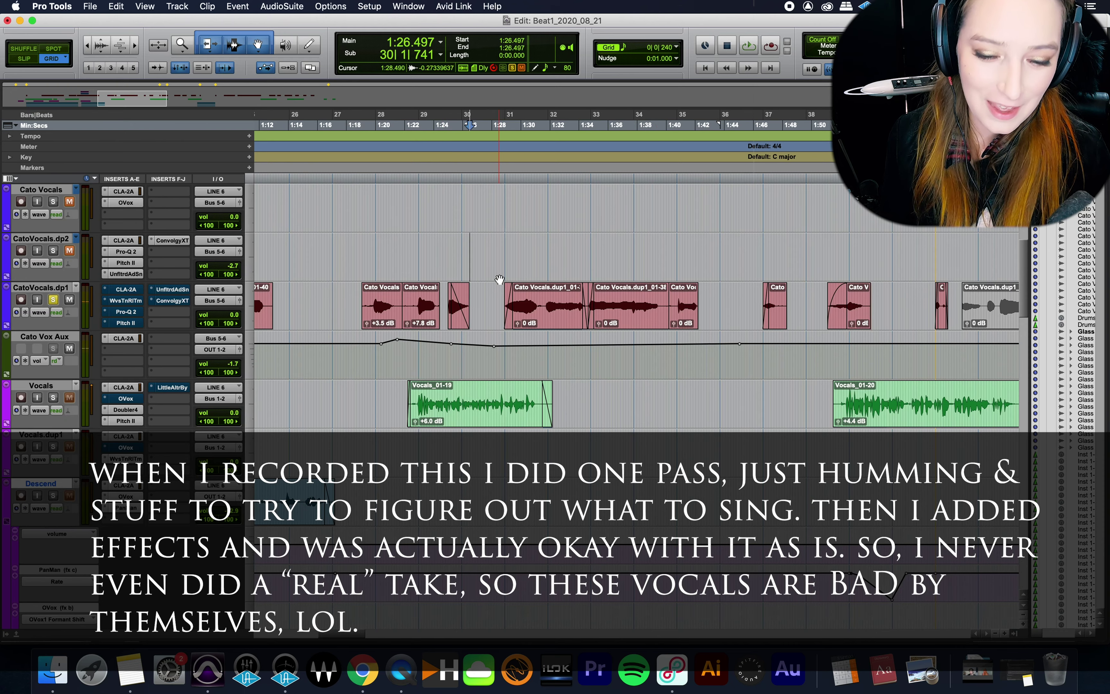
{"action": "left_click", "coordinate": [531, 313]}
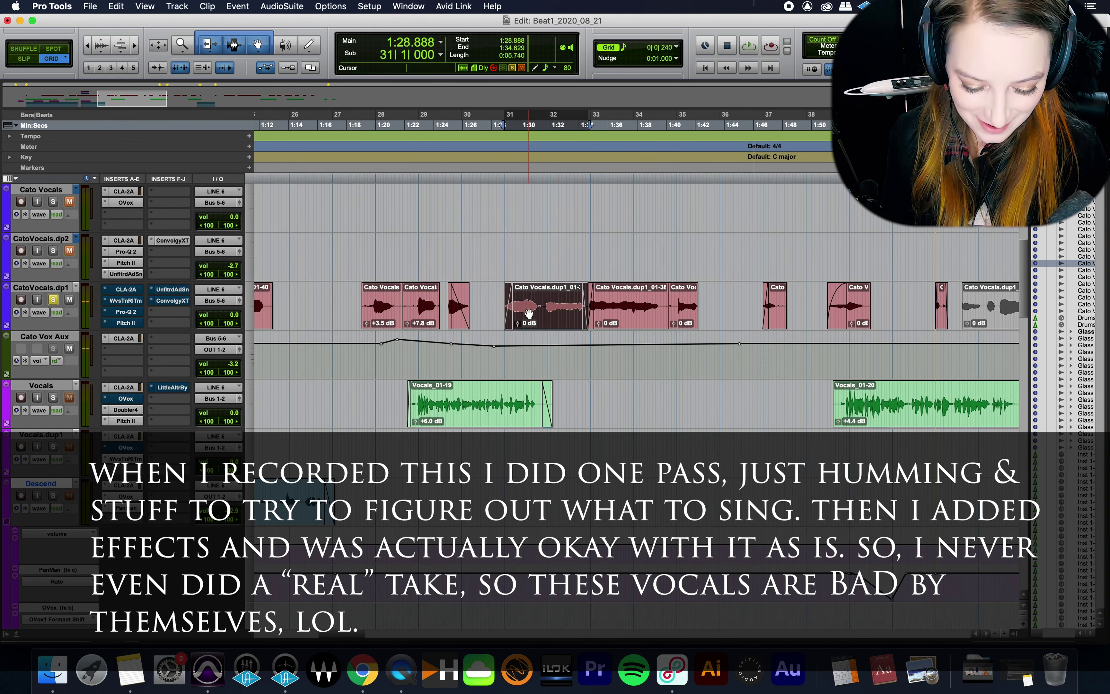
- Extend the selection to 1:42.222 and play the dry vocal phrase through once
{"action": "left_click", "coordinate": [685, 319], "text": "shift"}
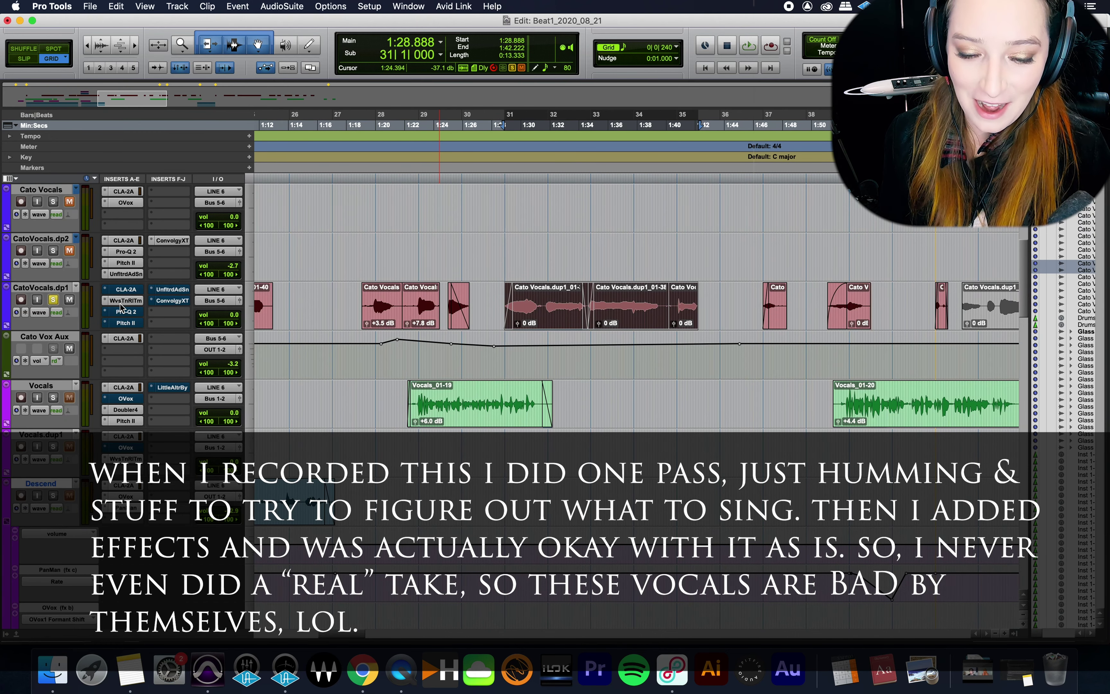
{"action": "key", "text": "space"}
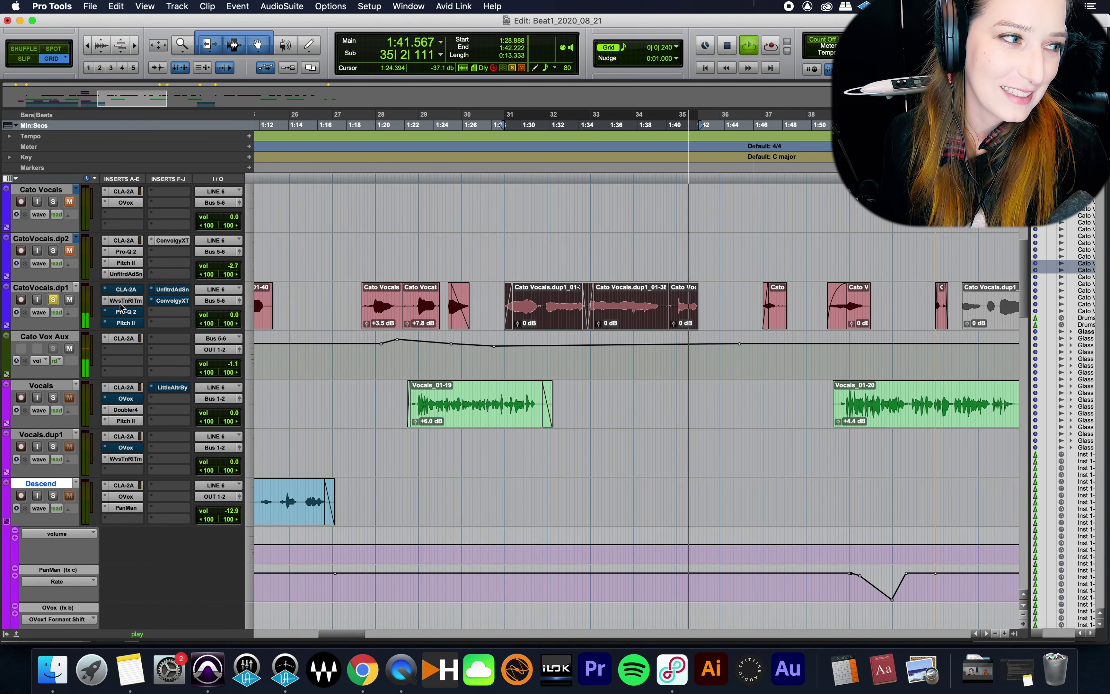
{"action": "key", "text": "space"}
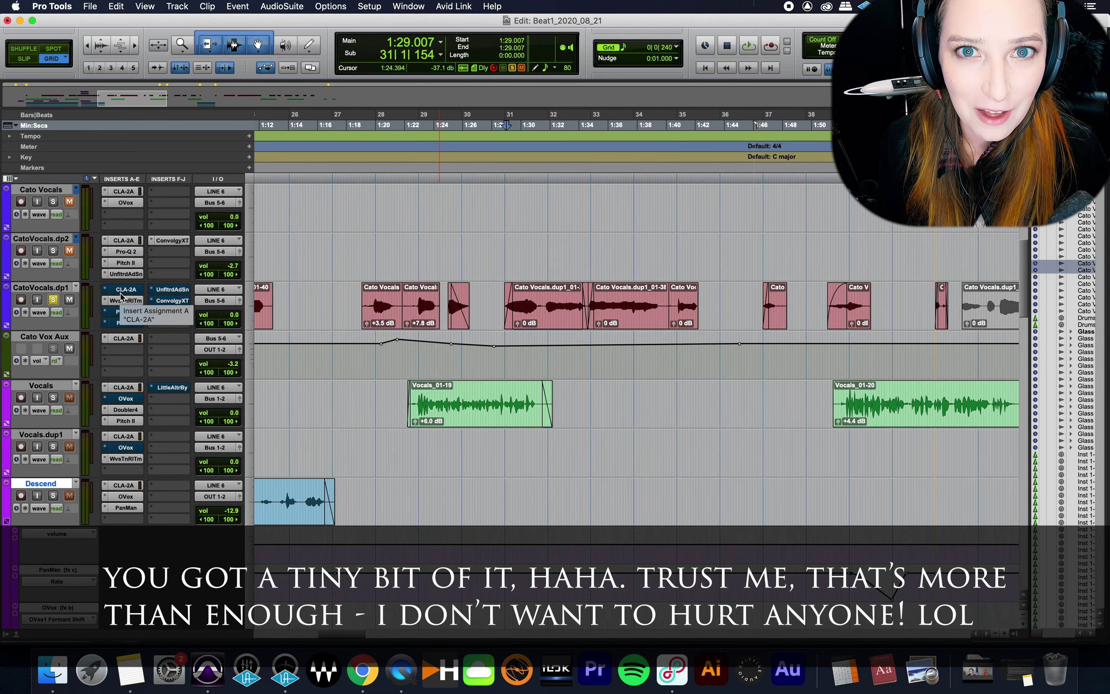
- Open the CLA-2A compressor and toggle its bypass twice during playback, leaving it enabled
{"action": "left_click", "coordinate": [121, 292]}
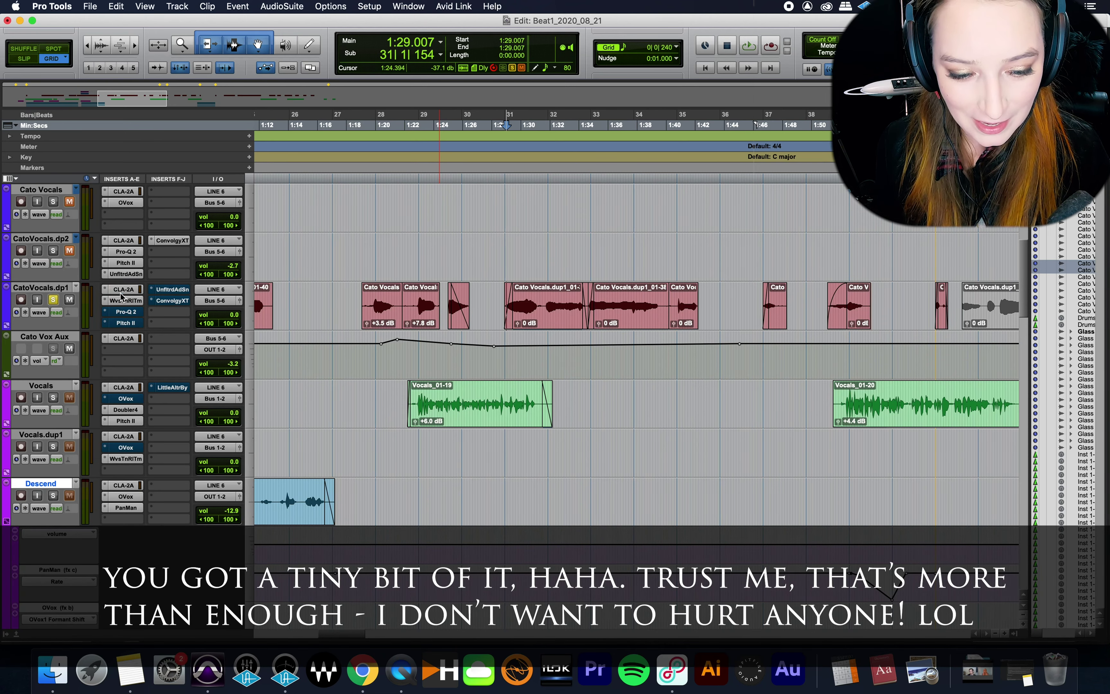
{"action": "left_click", "coordinate": [127, 292]}
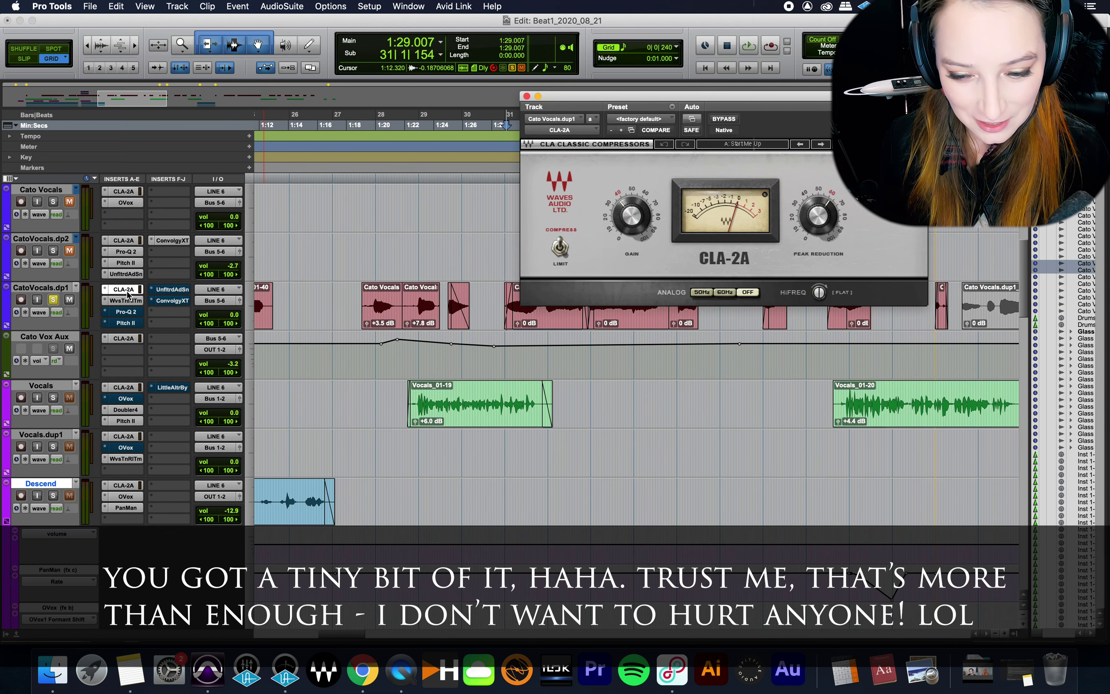
{"action": "left_click_drag", "start_coordinate": [553, 133], "coordinate": [554, 74]}
{"action": "key", "text": "space"}
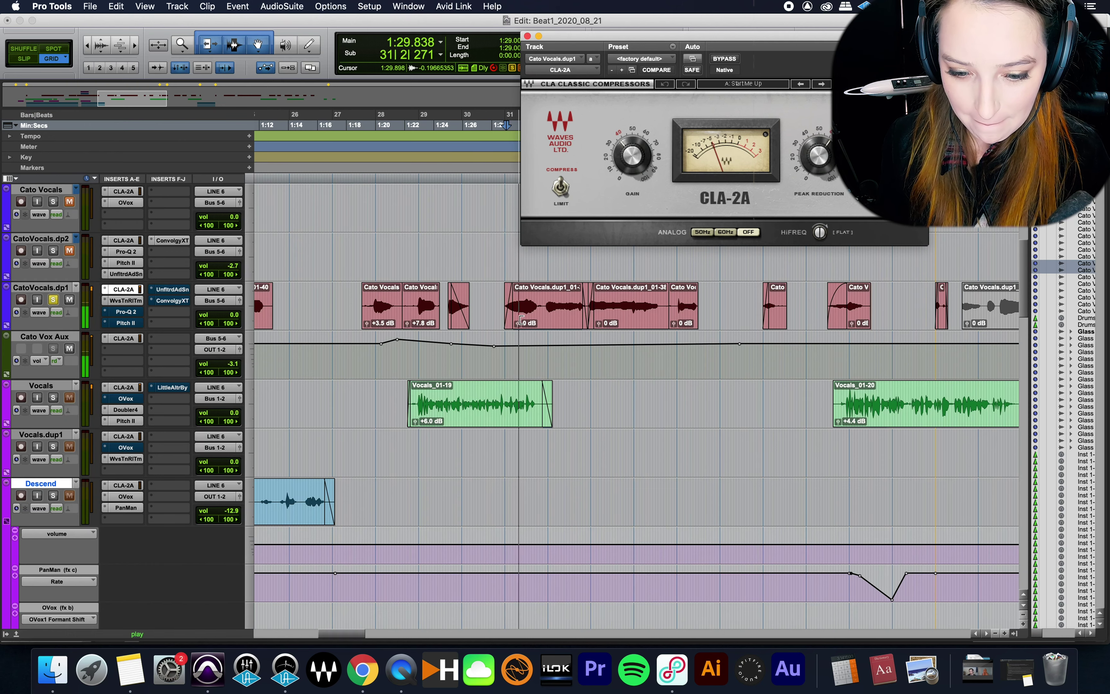
{"action": "left_click", "coordinate": [725, 59]}
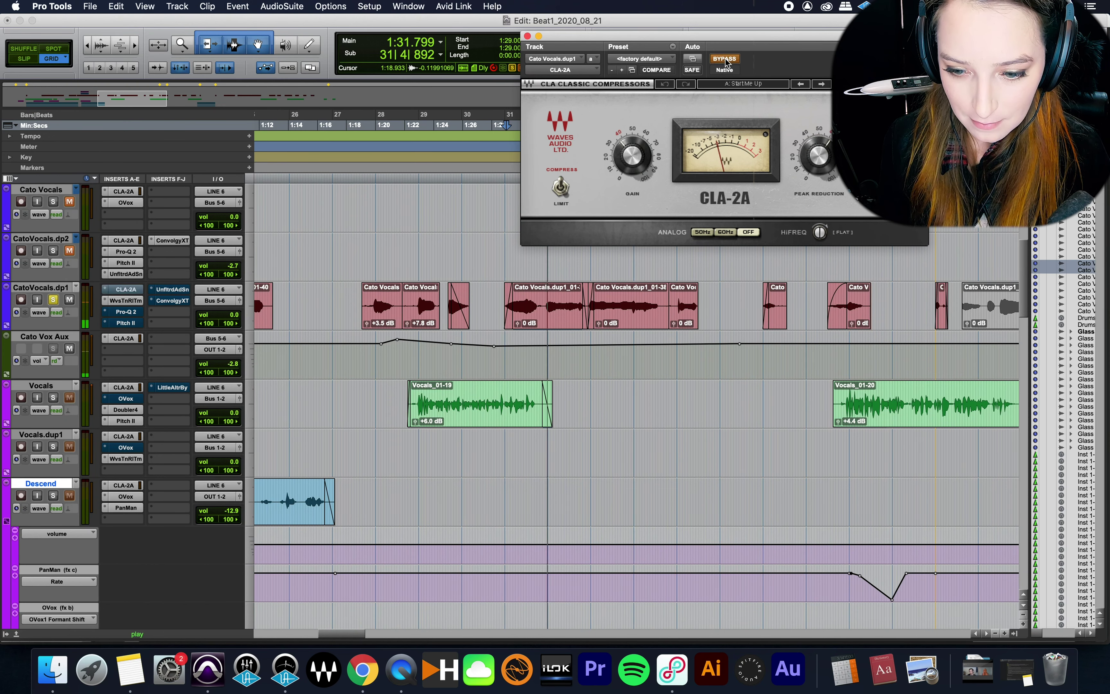
{"action": "left_click", "coordinate": [724, 59]}
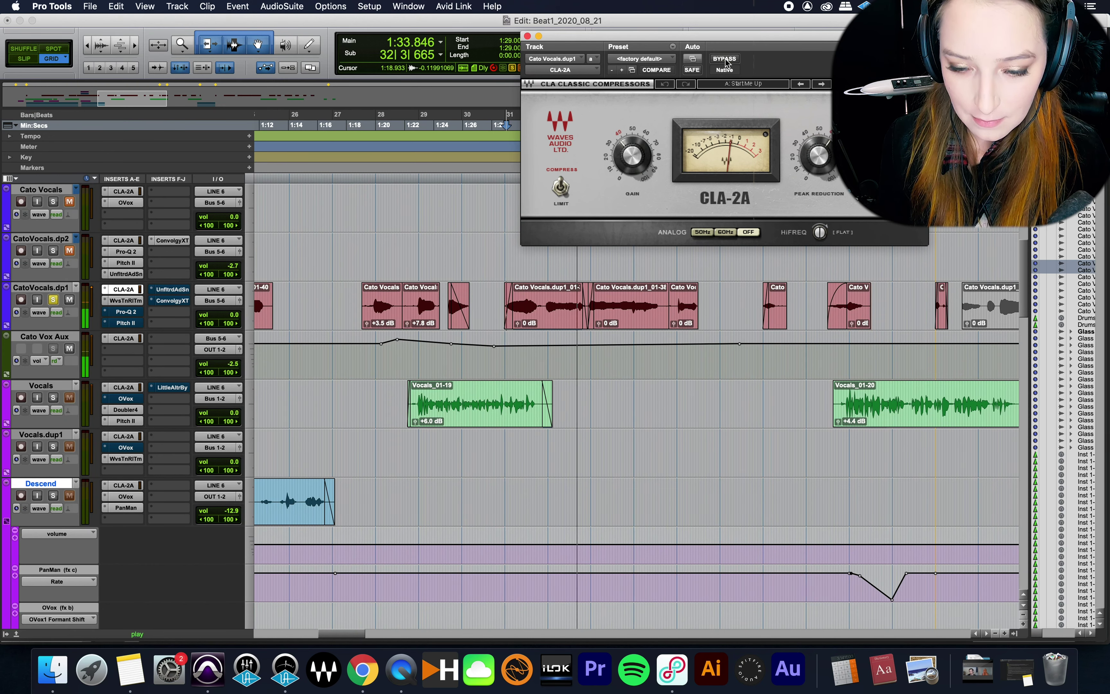
{"action": "left_click", "coordinate": [724, 59]}
{"action": "left_click", "coordinate": [724, 59]}
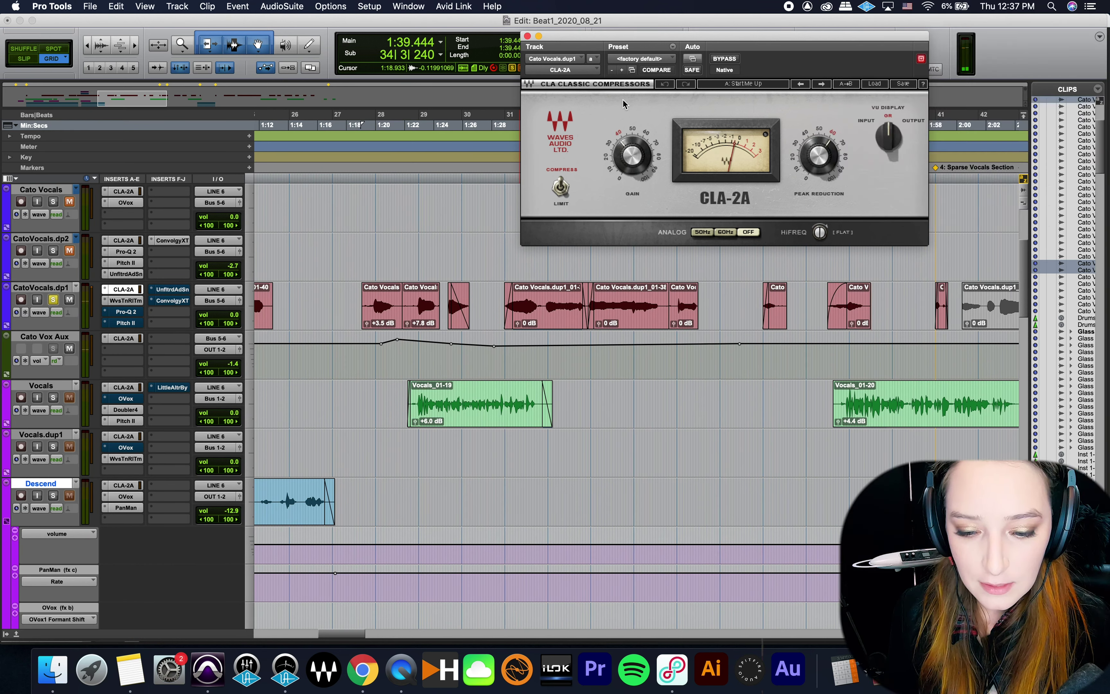
- Watch the Pro-Q 2 EQ during playback from 1:28.333, then close its window
{"action": "left_click", "coordinate": [123, 313]}
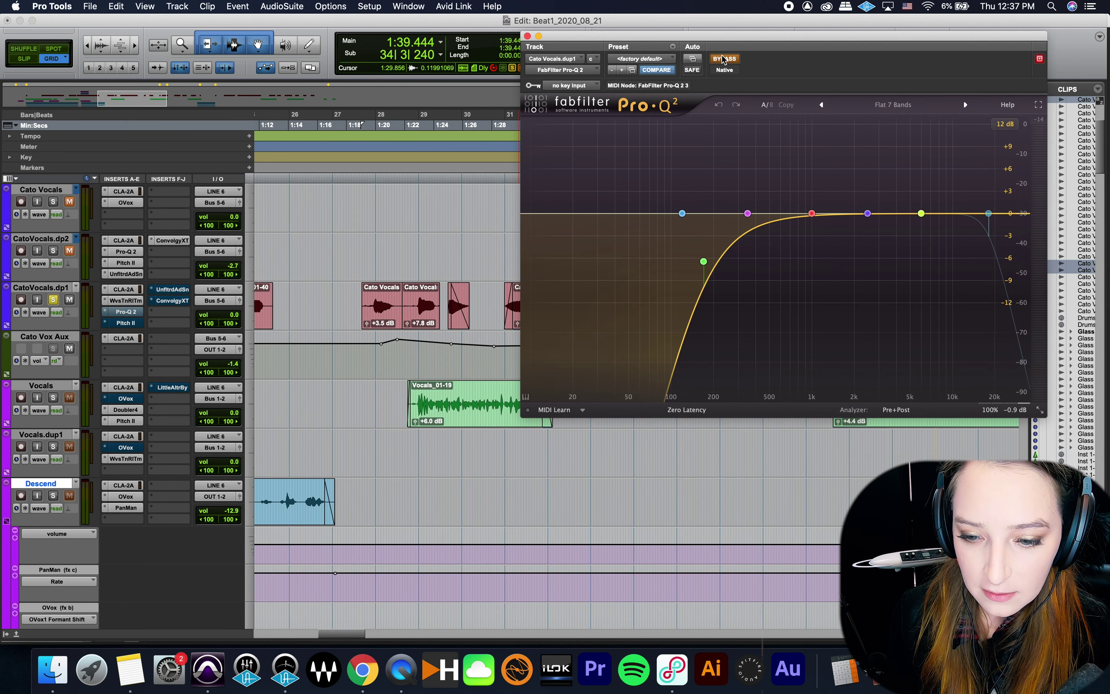
{"action": "left_click_drag", "start_coordinate": [718, 37], "coordinate": [738, 21]}
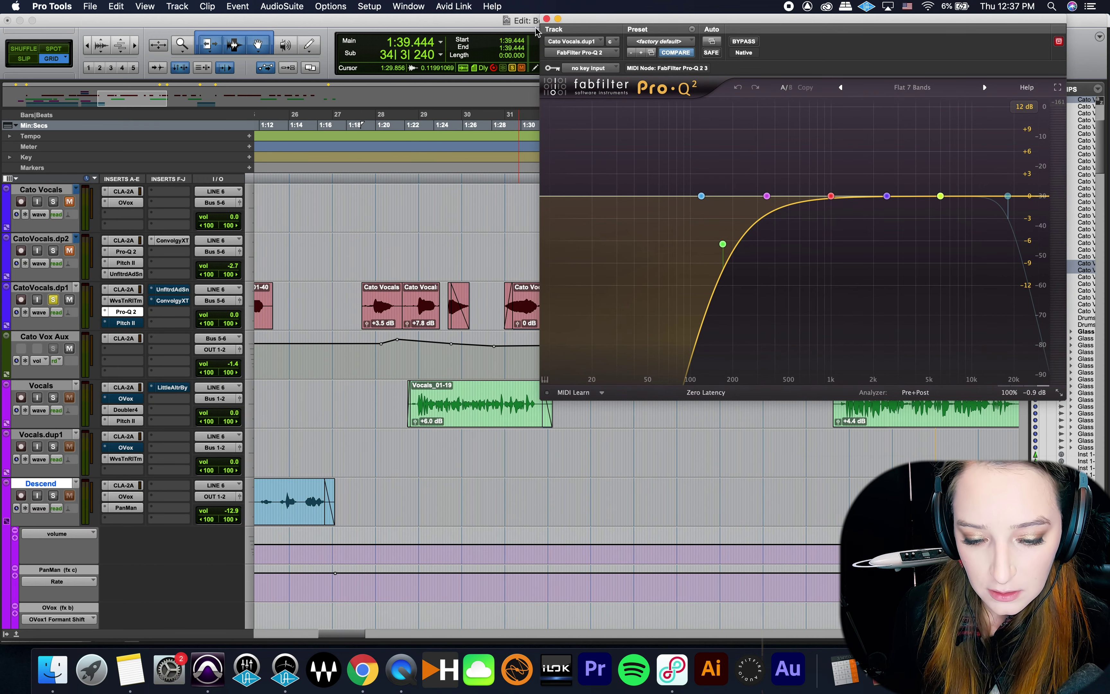
{"action": "left_click", "coordinate": [497, 293]}
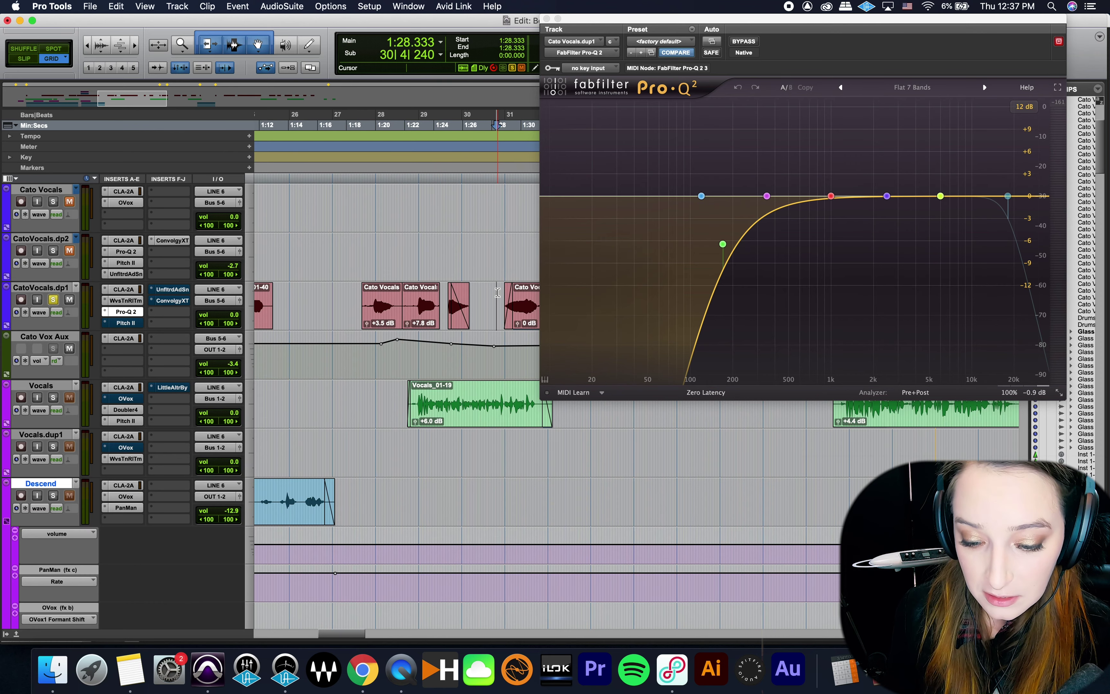
{"action": "key", "text": "space"}
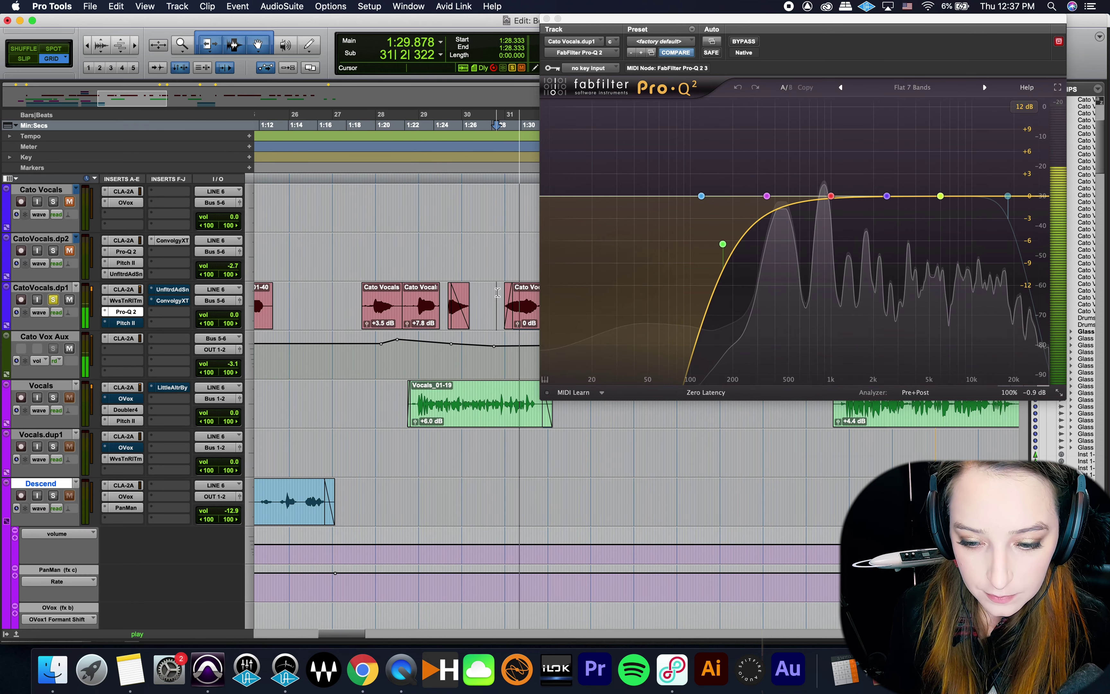
{"action": "left_click", "coordinate": [744, 44]}
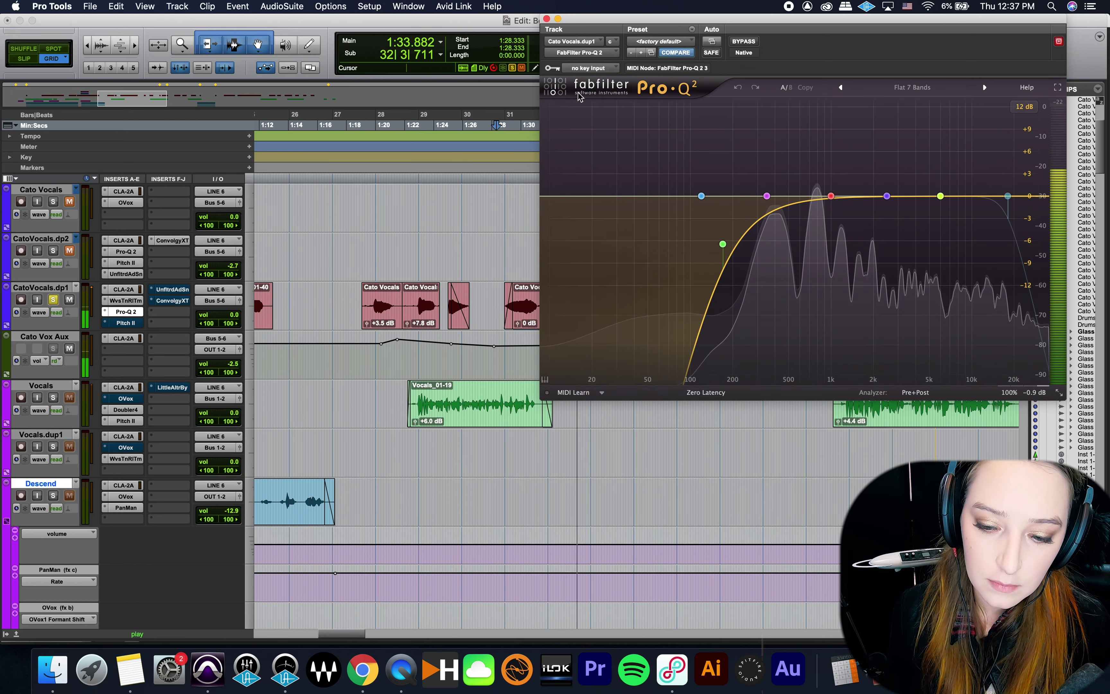
{"action": "key", "text": "space"}
{"action": "left_click", "coordinate": [546, 19]}
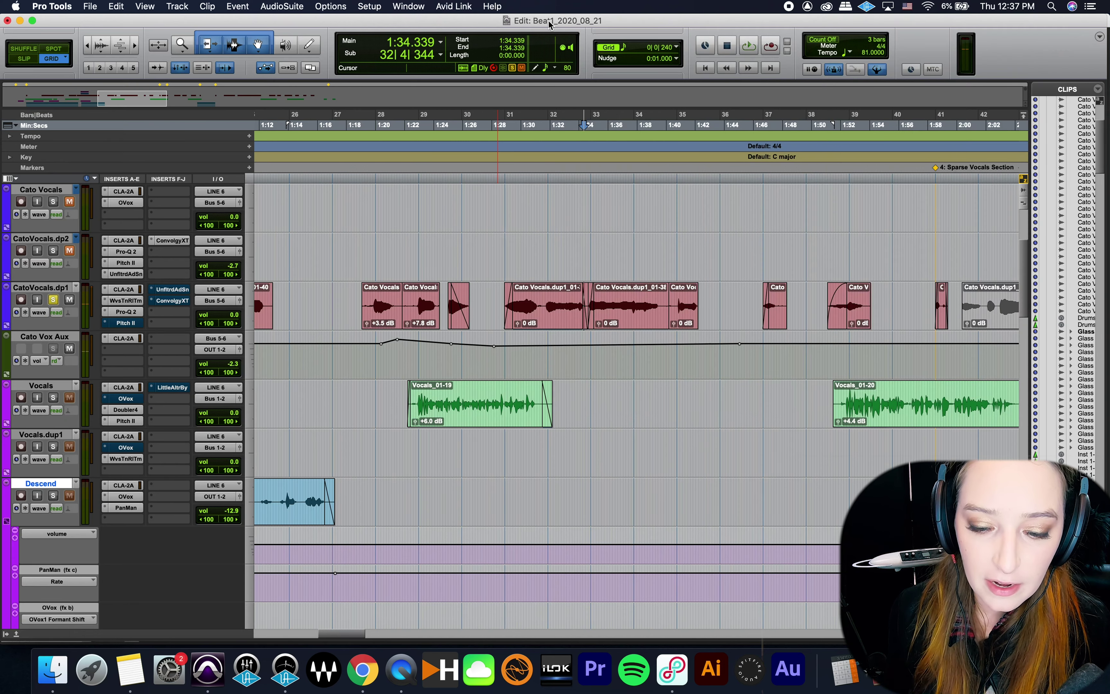
- Switch Pitch II on during playback from 1:28.703, hearing its 2-semitone shift, then reset to 1:28.148
{"action": "left_click", "coordinate": [126, 323]}
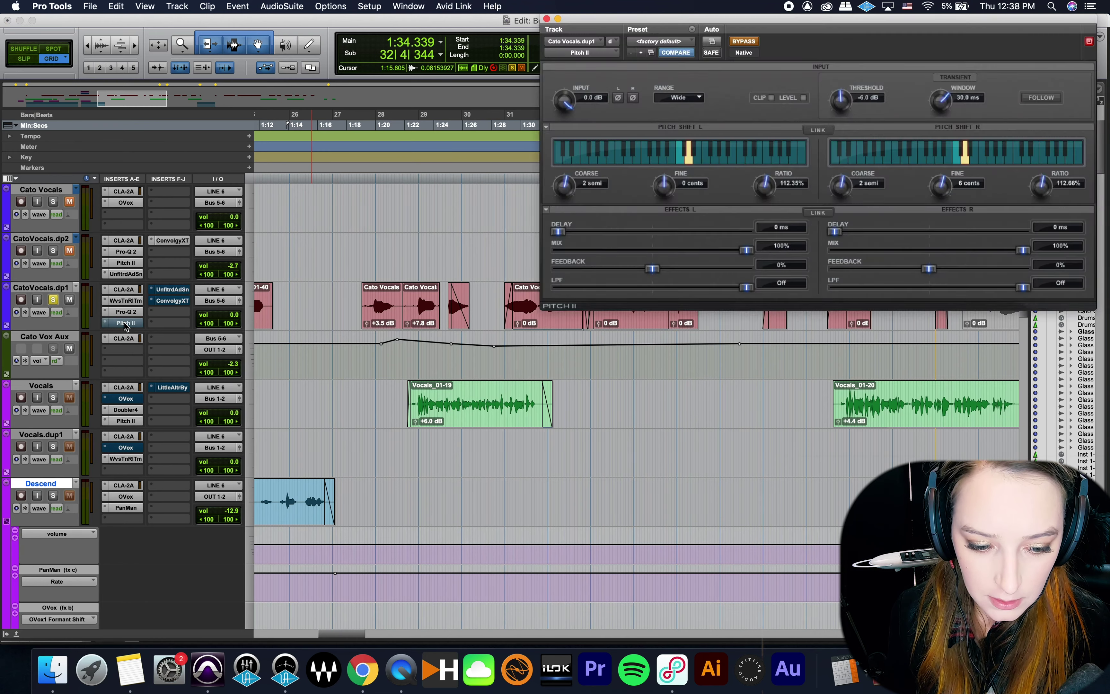
{"action": "left_click", "coordinate": [506, 298]}
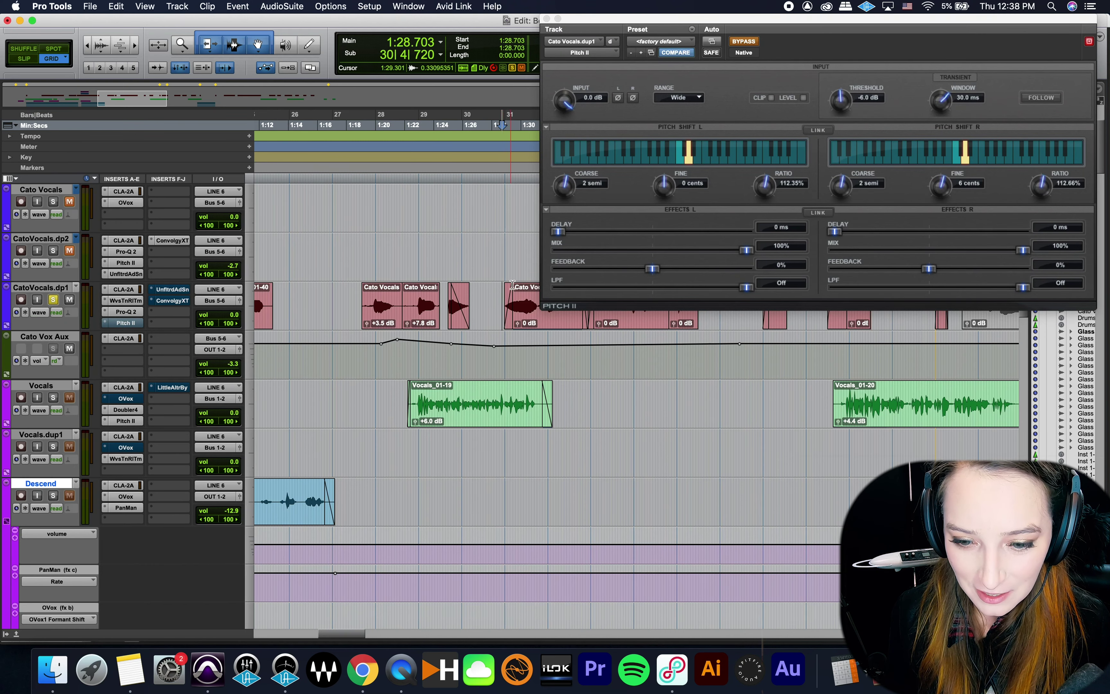
{"action": "key", "text": "space"}
{"action": "left_click", "coordinate": [744, 42]}
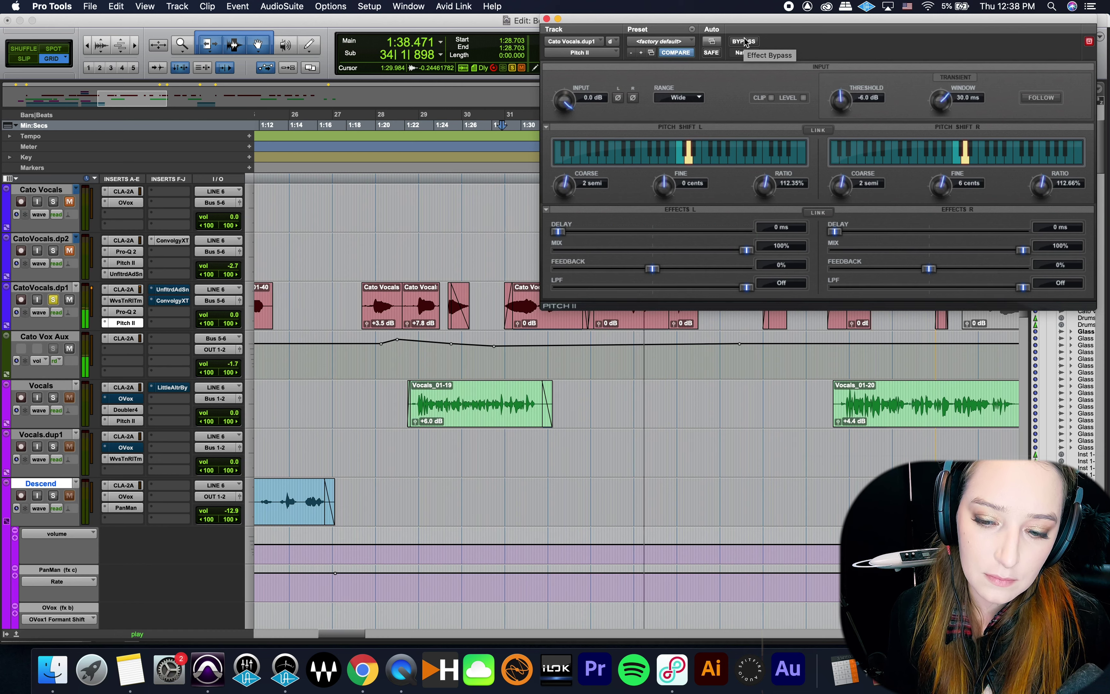
{"action": "key", "text": "space"}
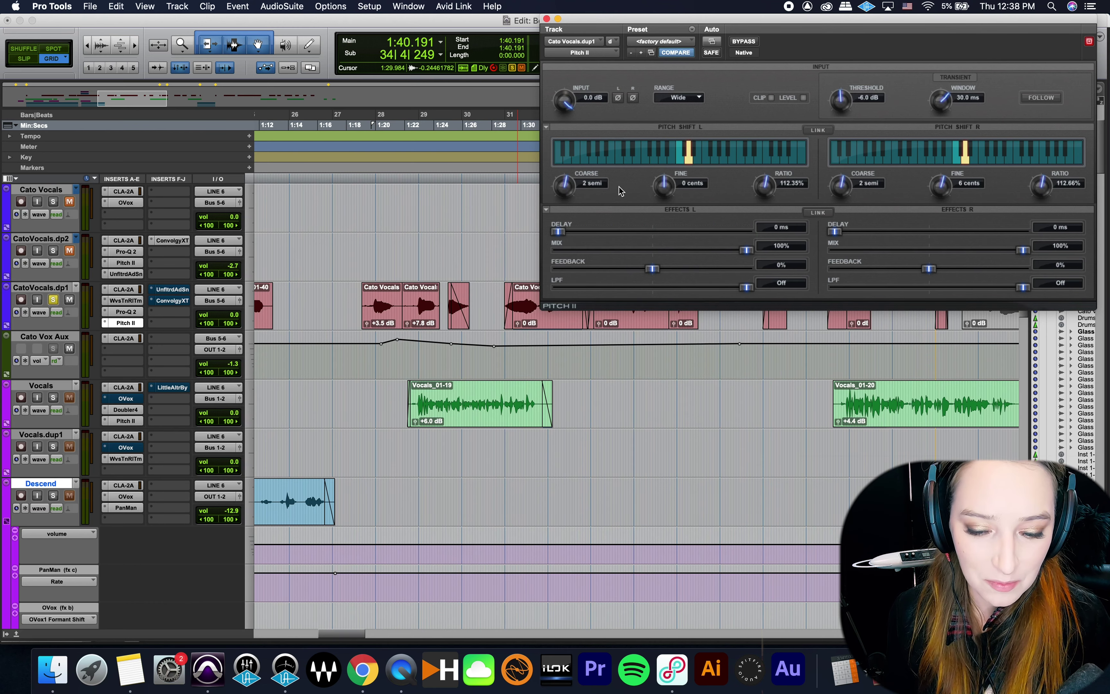
{"action": "left_click", "coordinate": [491, 315]}
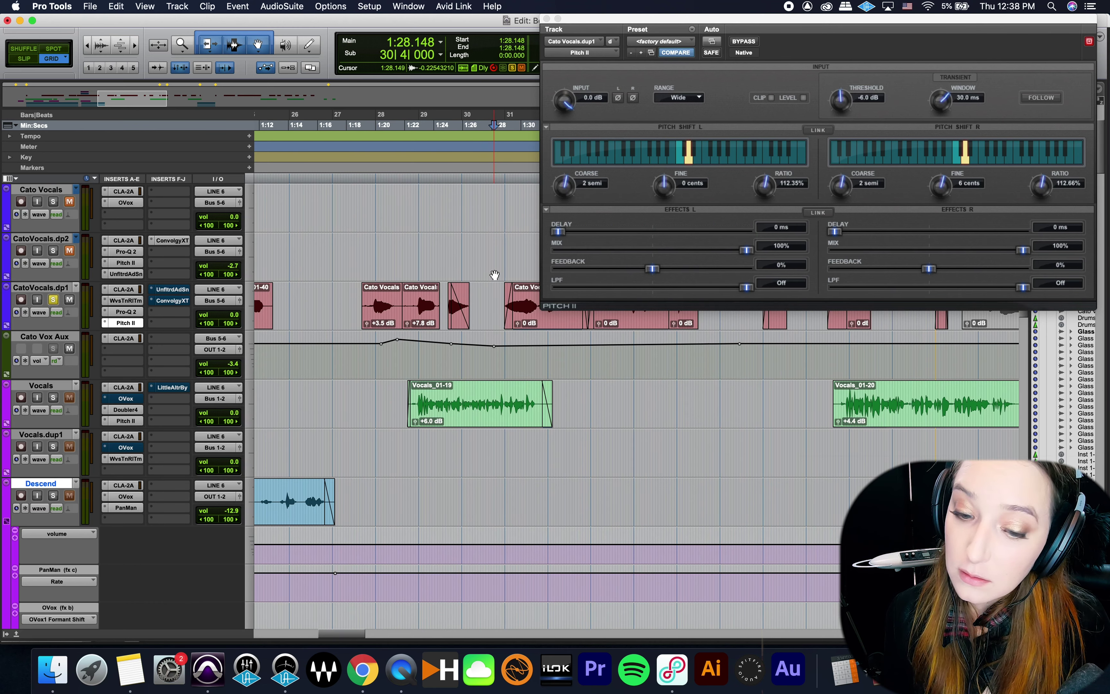
- Open the Sandman delay (UnfltrdAdSn) and switch it on while the vocal plays
{"action": "left_click", "coordinate": [164, 290]}
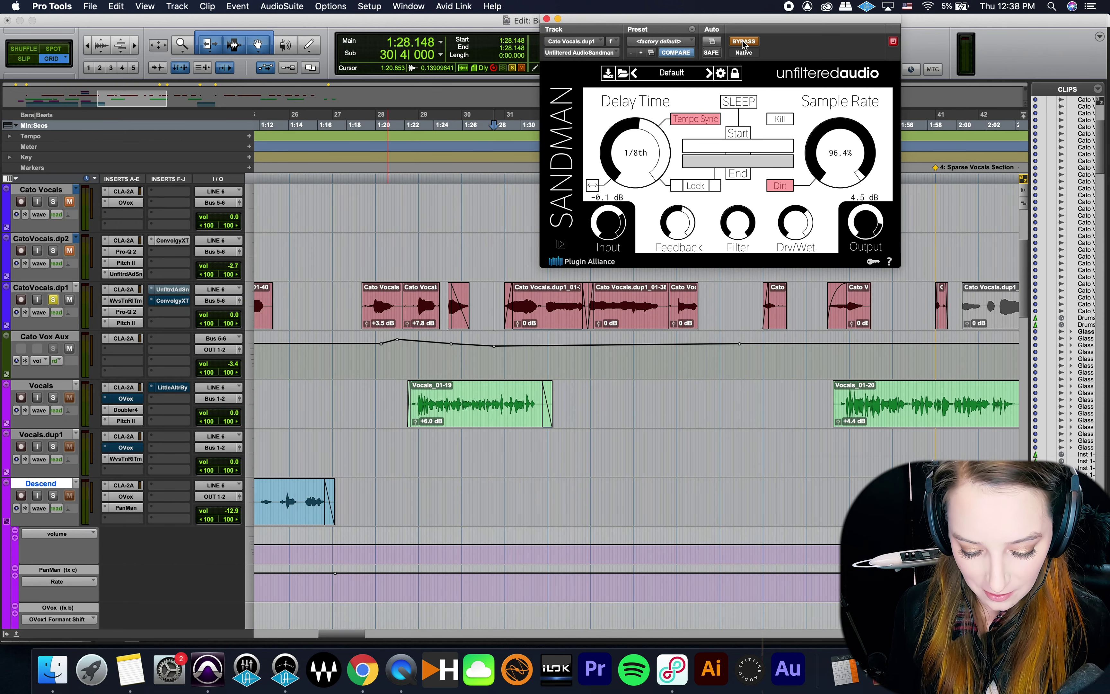
{"action": "key", "text": "space"}
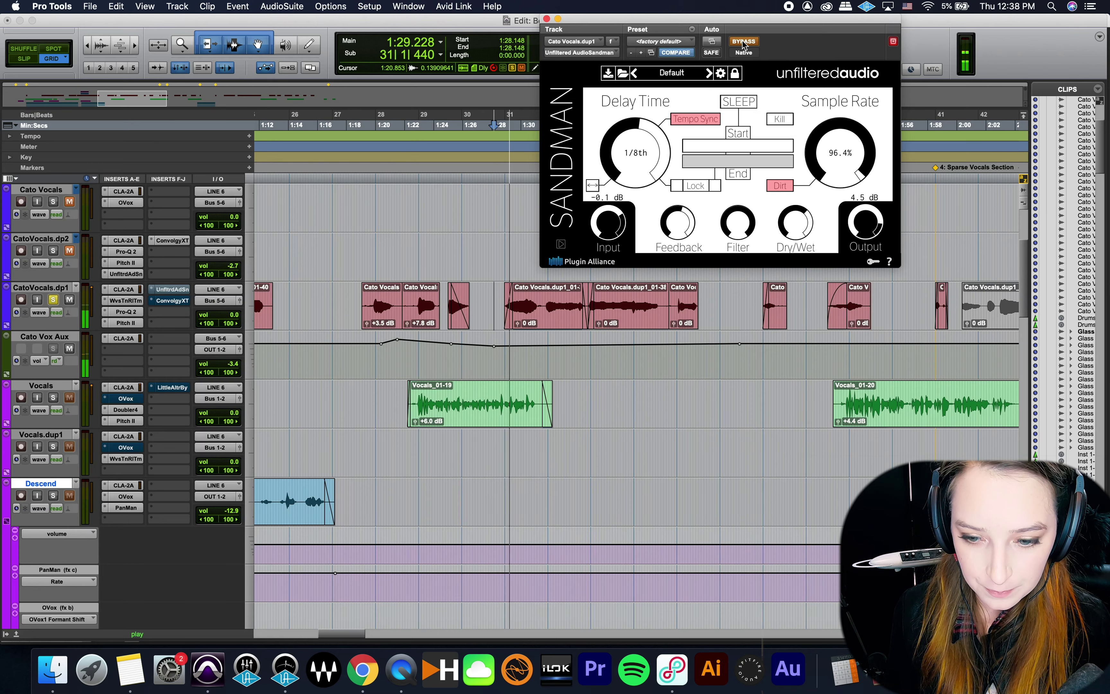
{"action": "left_click", "coordinate": [743, 42]}
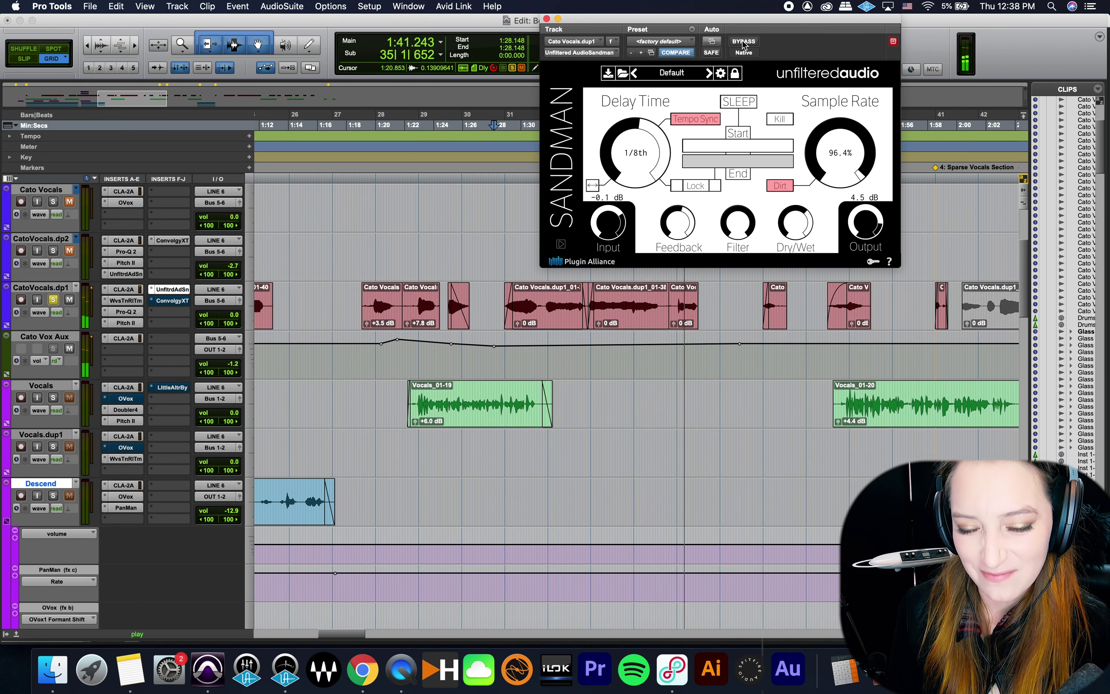
{"action": "key", "text": "space"}
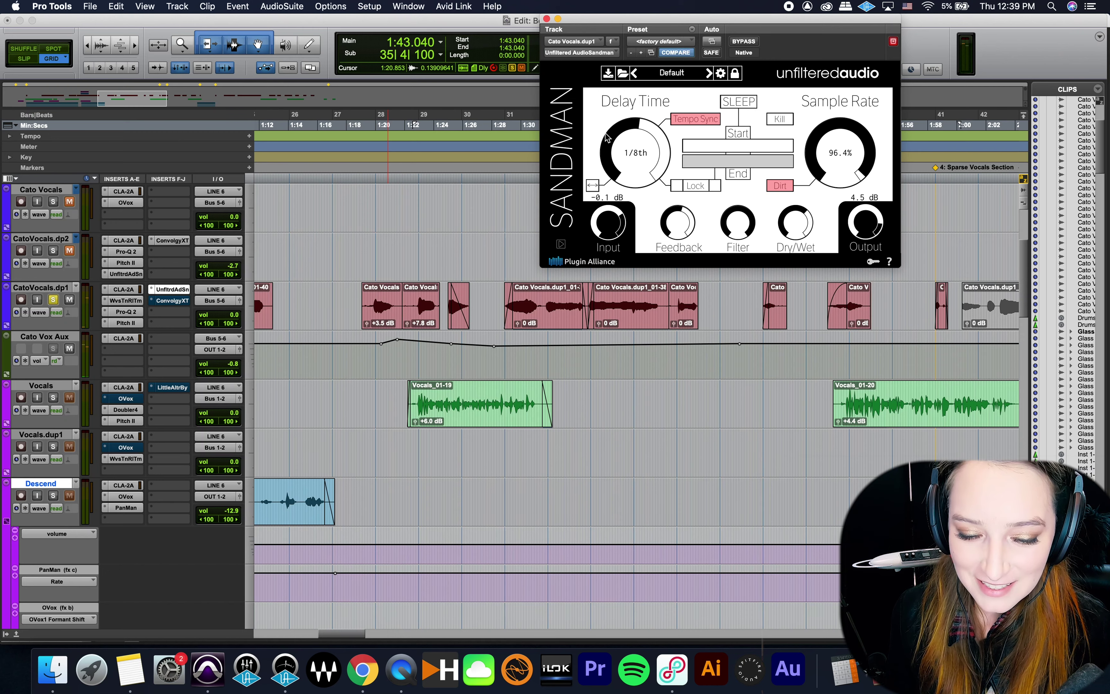
- Replay from 1:28.148 toggling the Sandman bypass off and on, then close its window
{"action": "left_click", "coordinate": [493, 300]}
{"action": "key", "text": "space"}
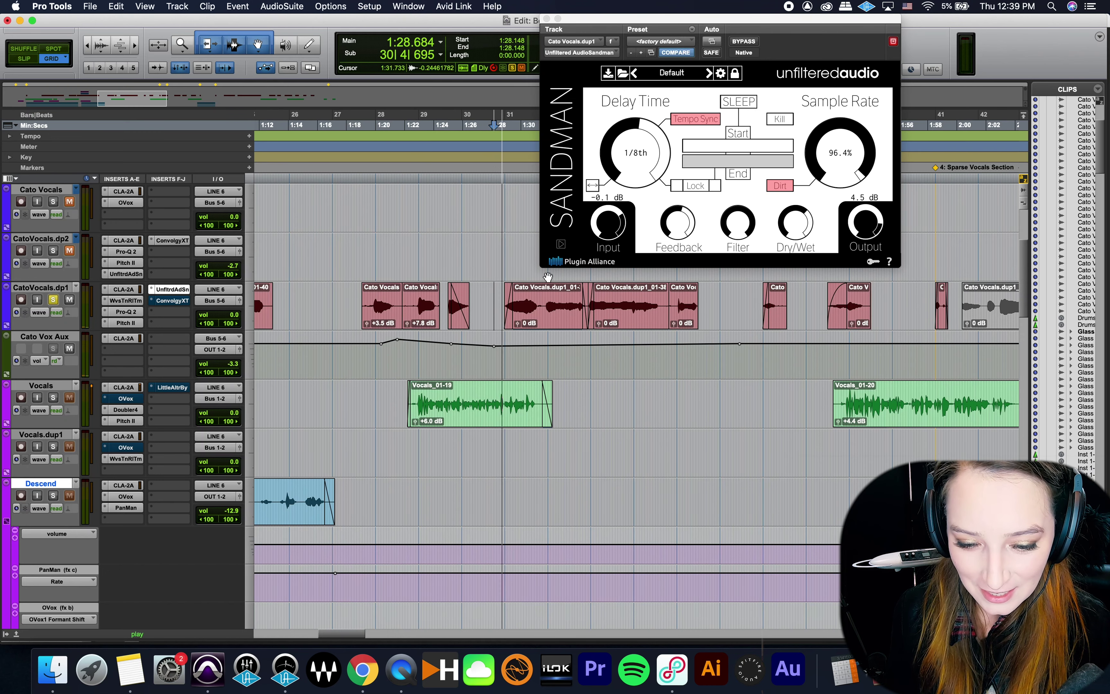
{"action": "left_click", "coordinate": [748, 45]}
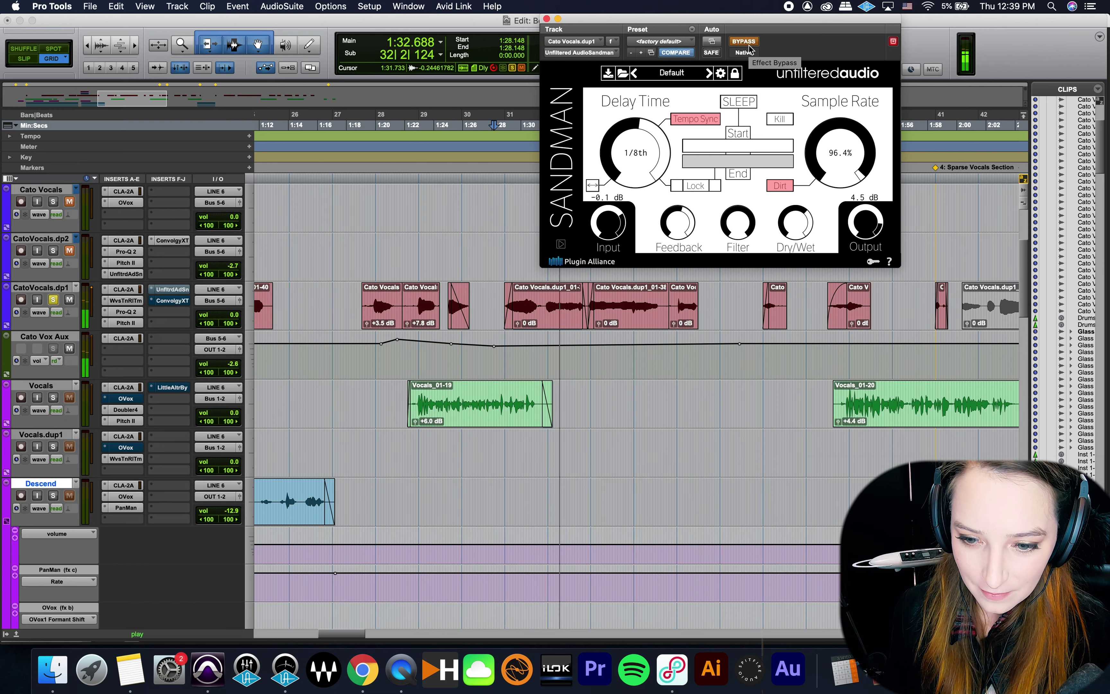
{"action": "left_click", "coordinate": [748, 46]}
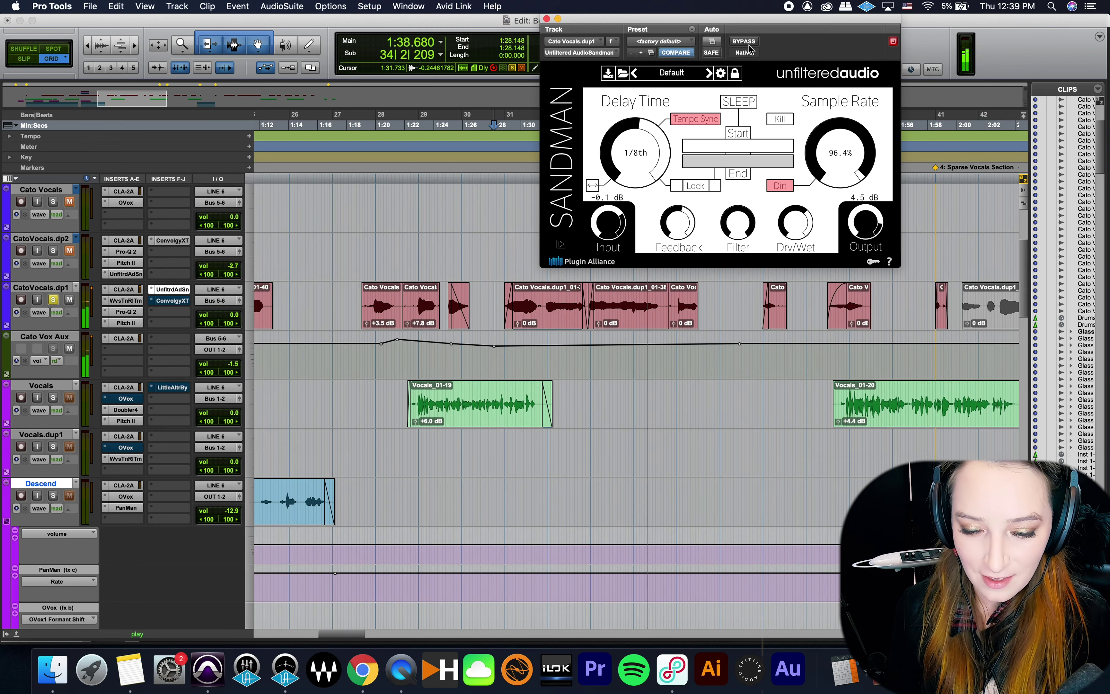
{"action": "key", "text": "space"}
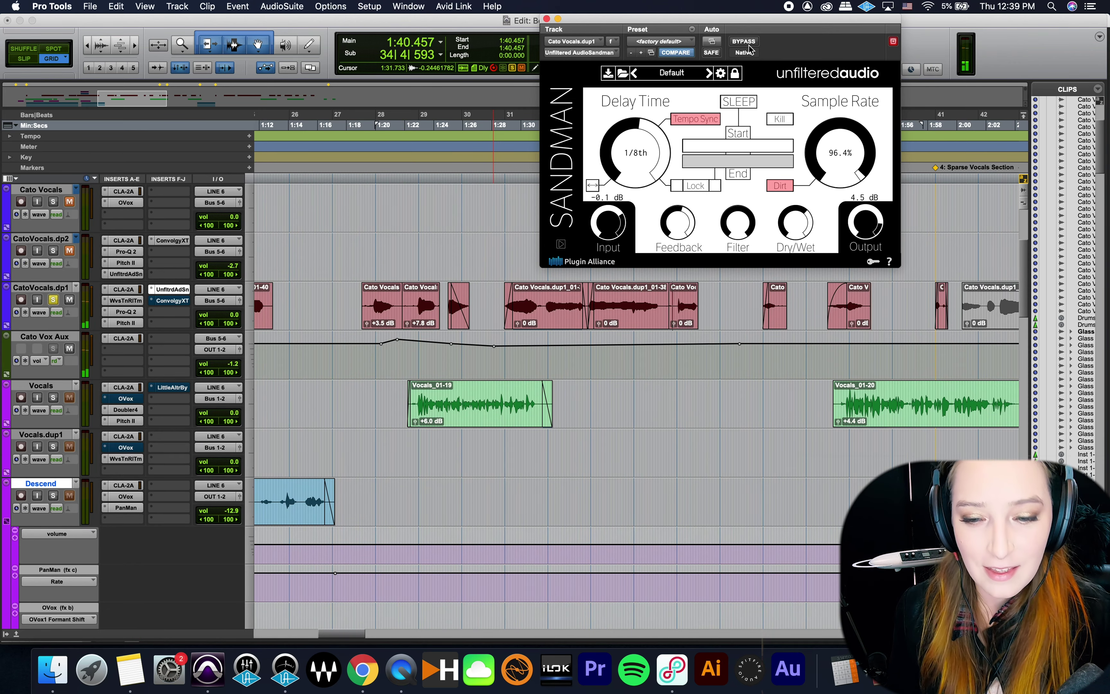
{"action": "left_click", "coordinate": [547, 19]}
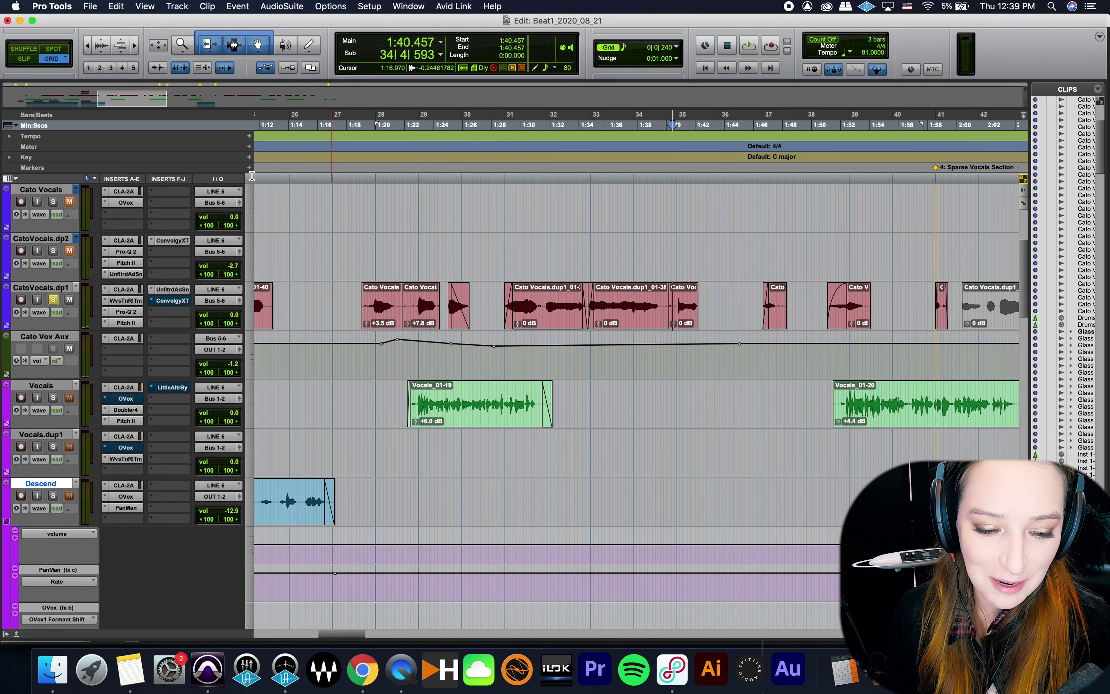
- Play from 1:28.148 toggling Convology XT's bypass, leaving it active with its window closed
{"action": "left_click", "coordinate": [173, 300]}
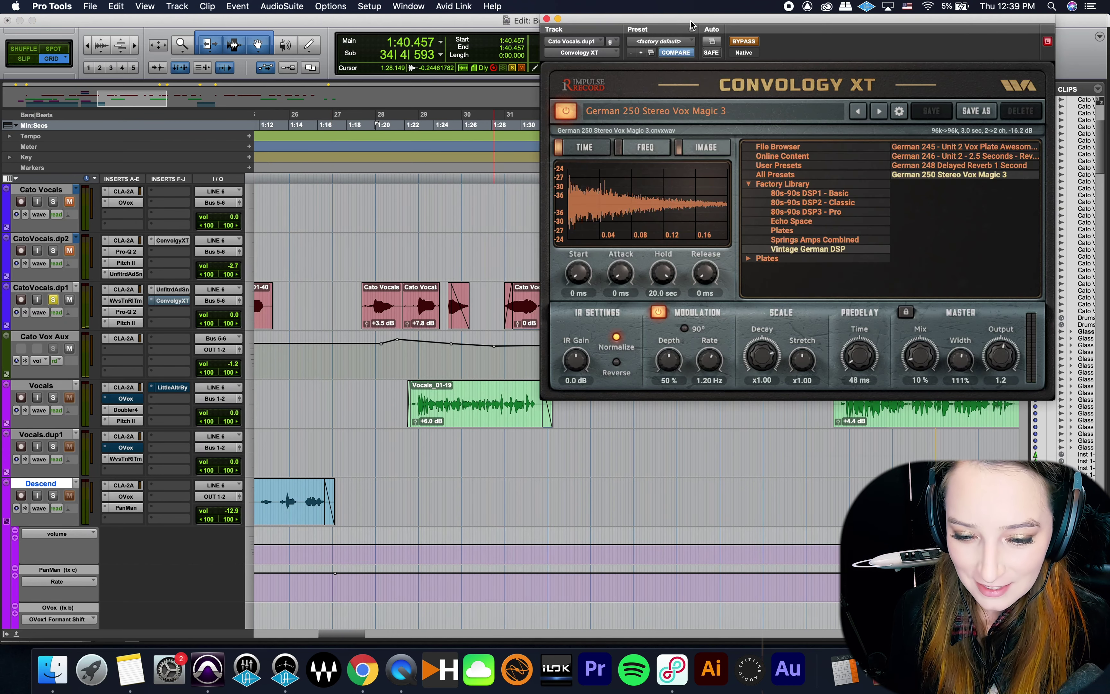
{"action": "left_click", "coordinate": [495, 298]}
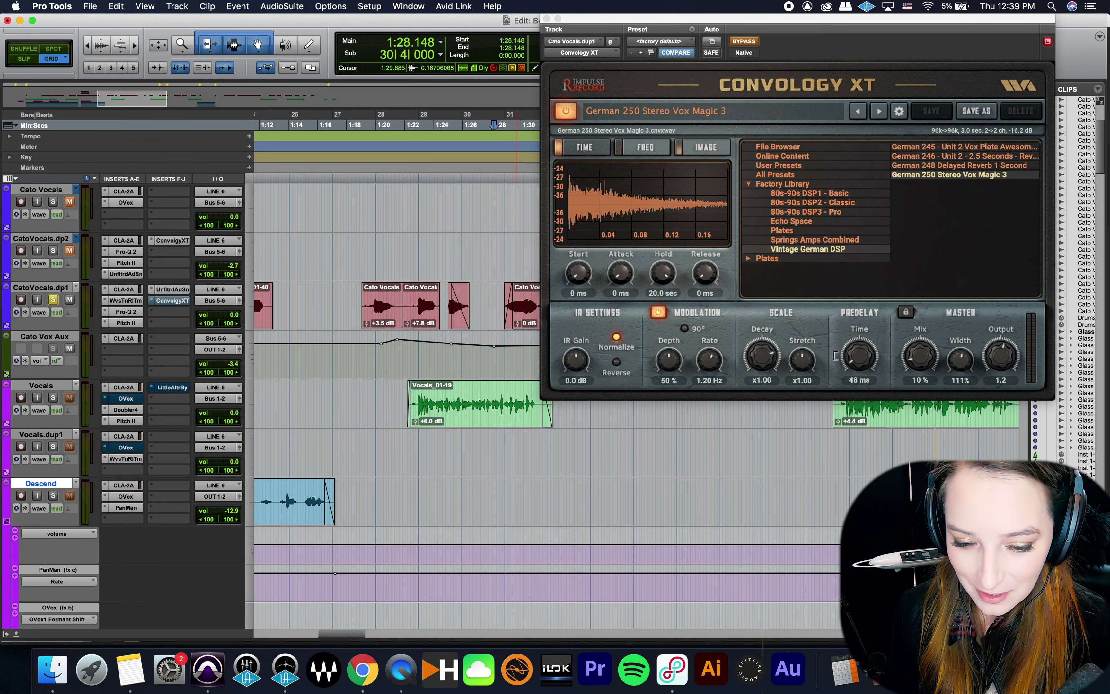
{"action": "key", "text": "space"}
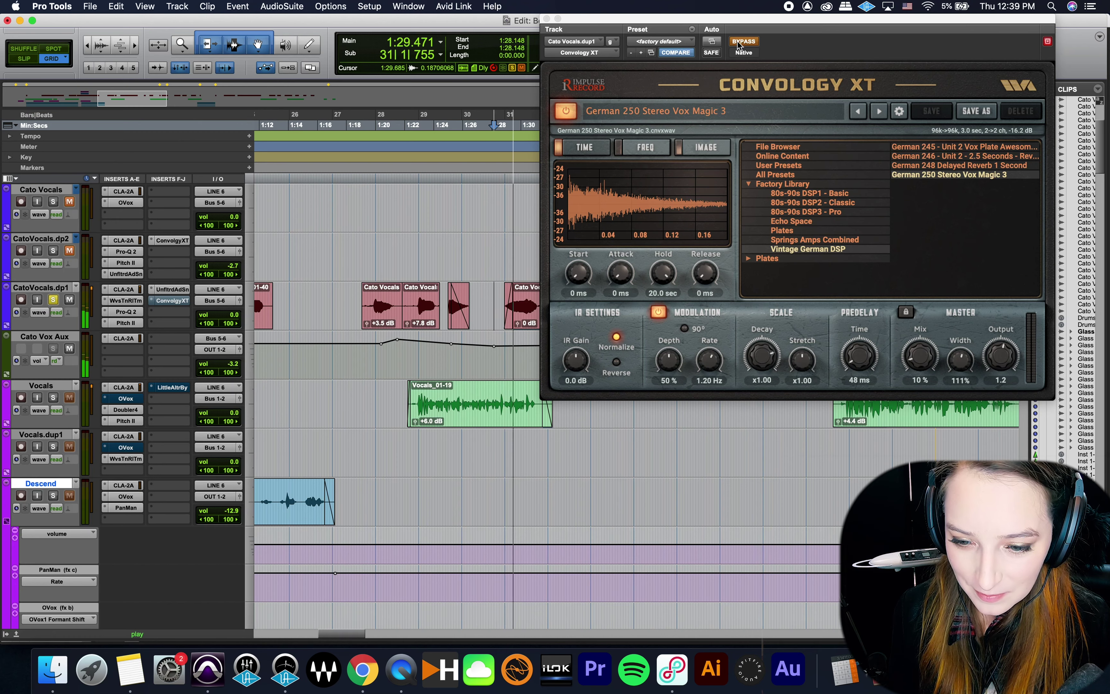
{"action": "left_click", "coordinate": [743, 42]}
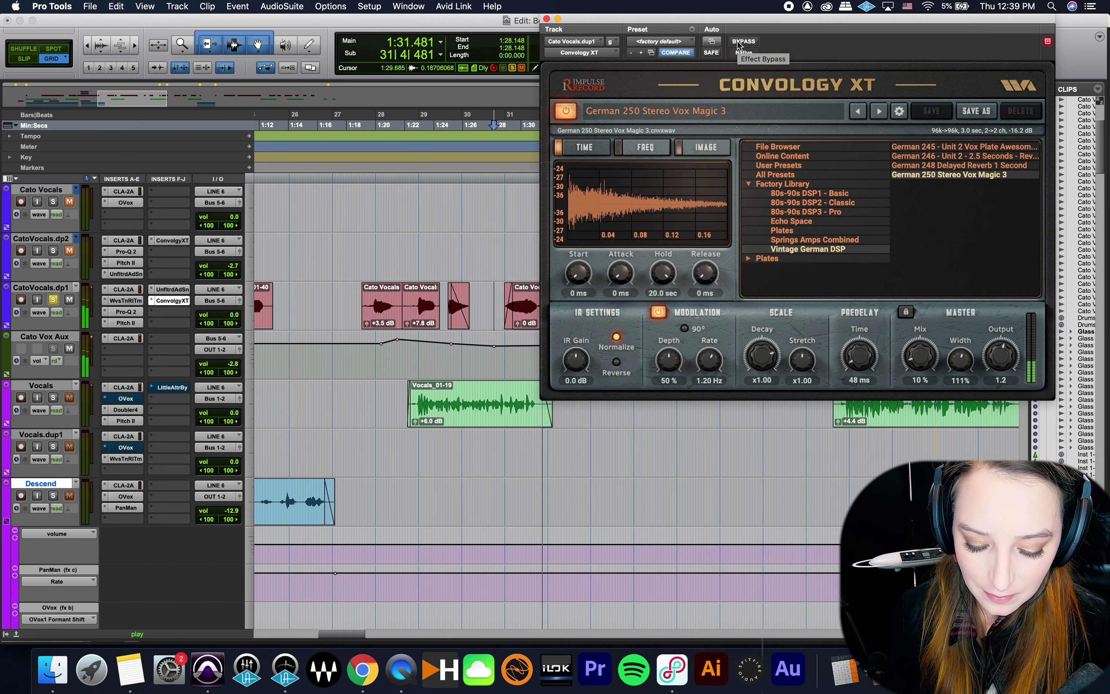
{"action": "left_click", "coordinate": [742, 41]}
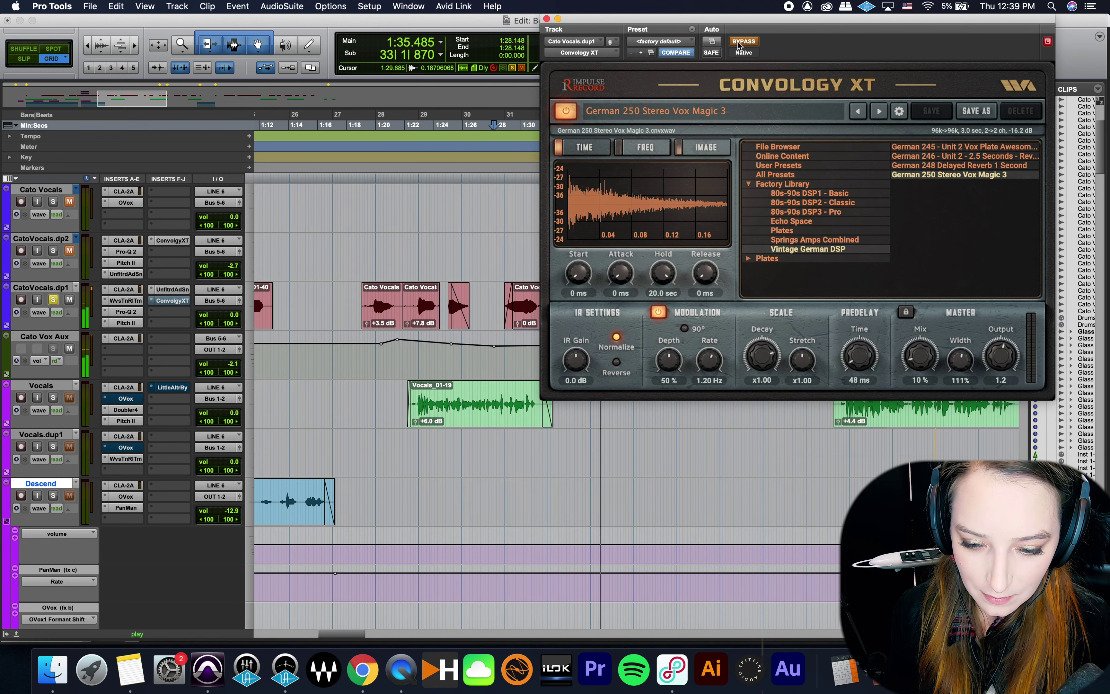
{"action": "left_click", "coordinate": [739, 43]}
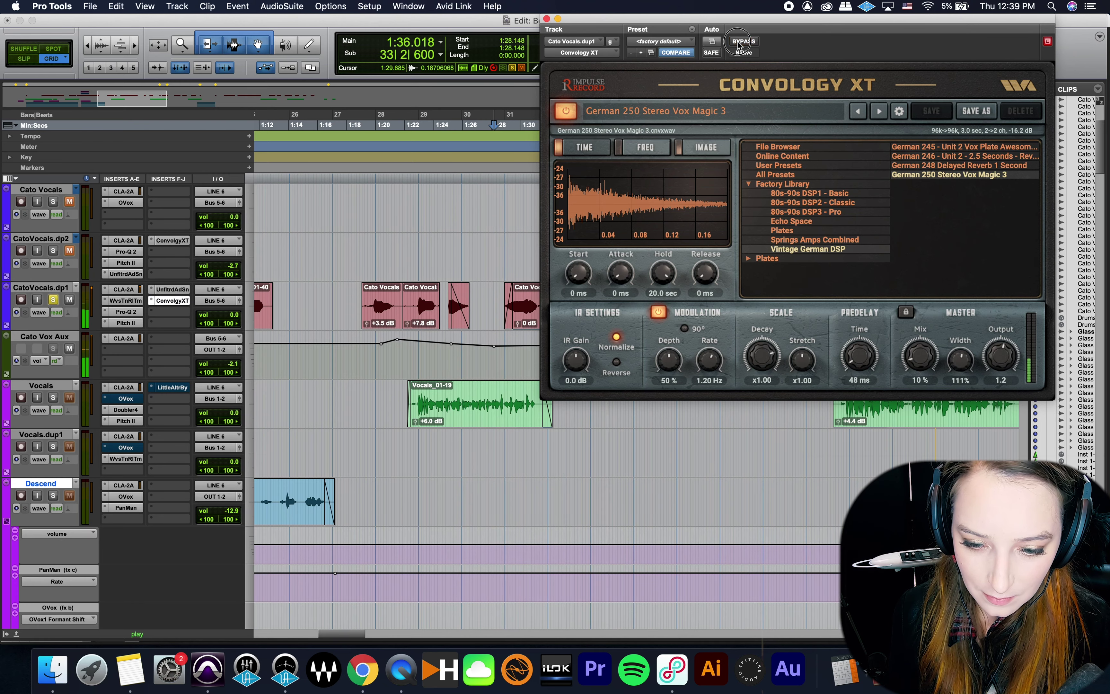
{"action": "left_click", "coordinate": [547, 20]}
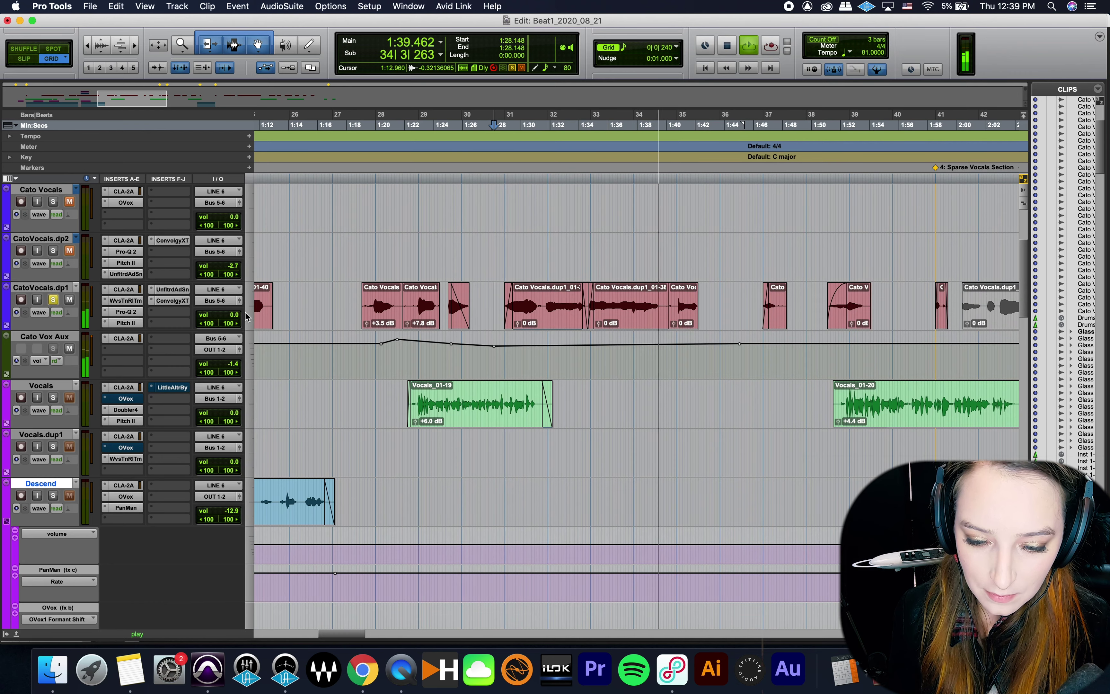
- Stop playback, reset the play position to 1:28.148, and zoom the timeline out
{"action": "key", "text": "space"}
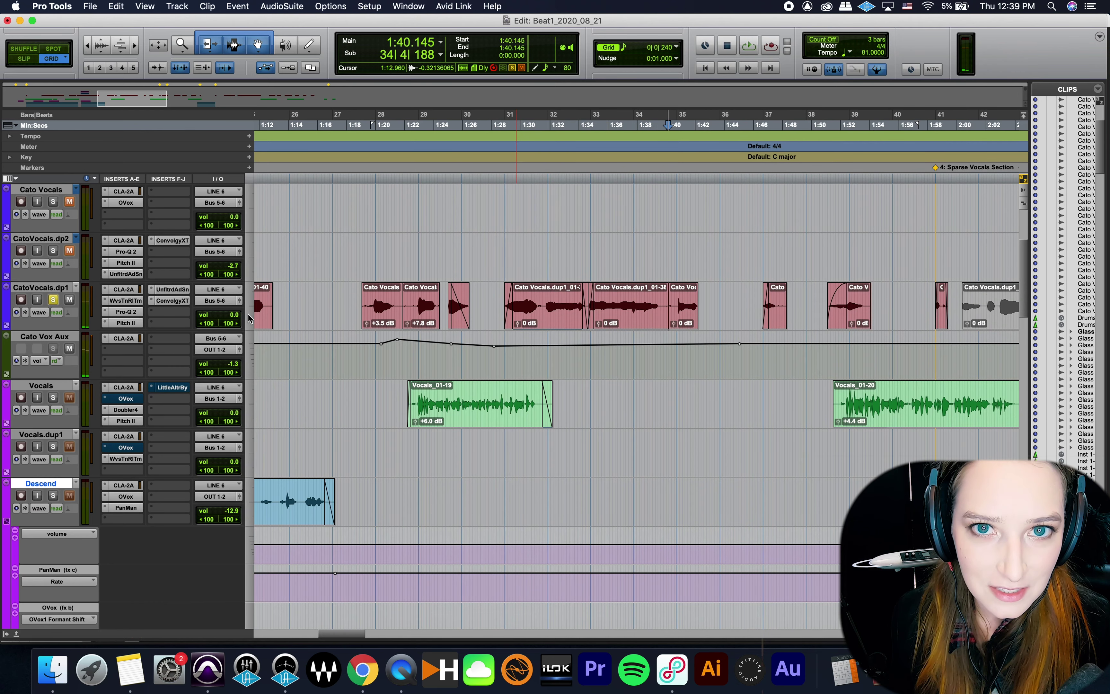
{"action": "left_click", "coordinate": [490, 298]}
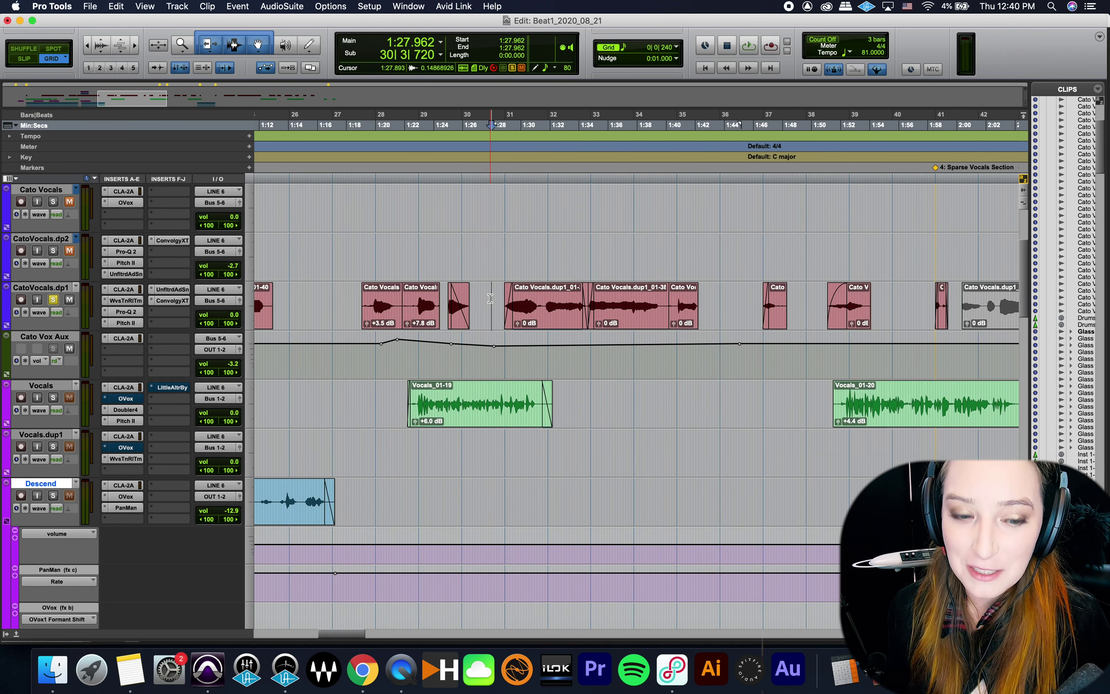
{"action": "left_click", "coordinate": [494, 296]}
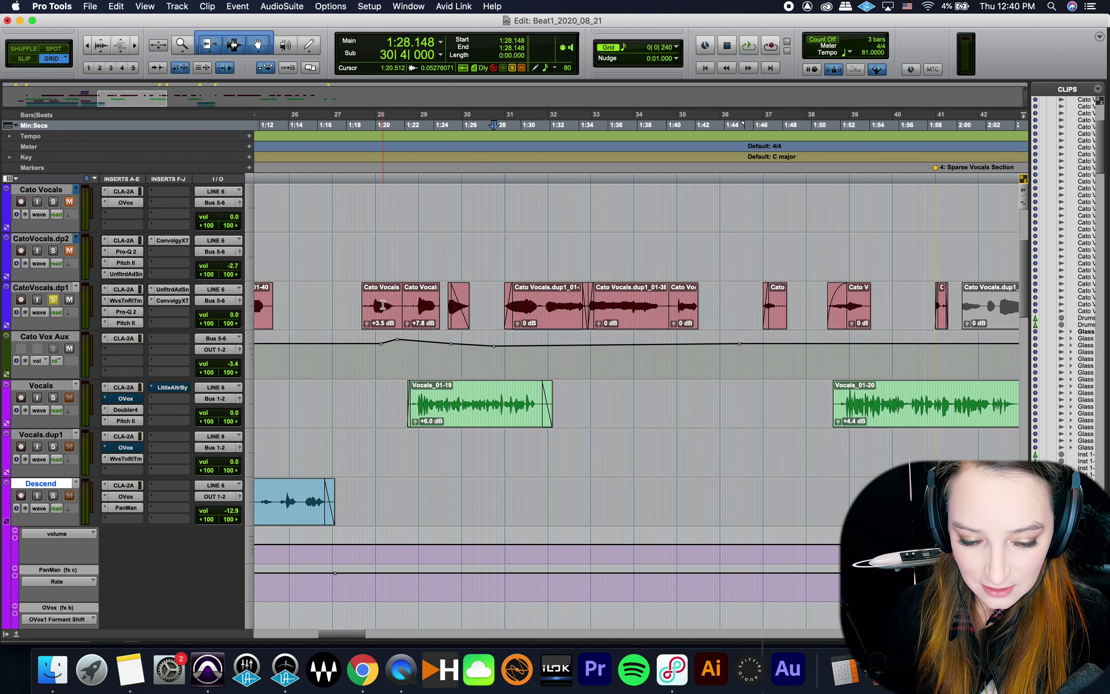
{"action": "key", "text": "super+bracketleft"}
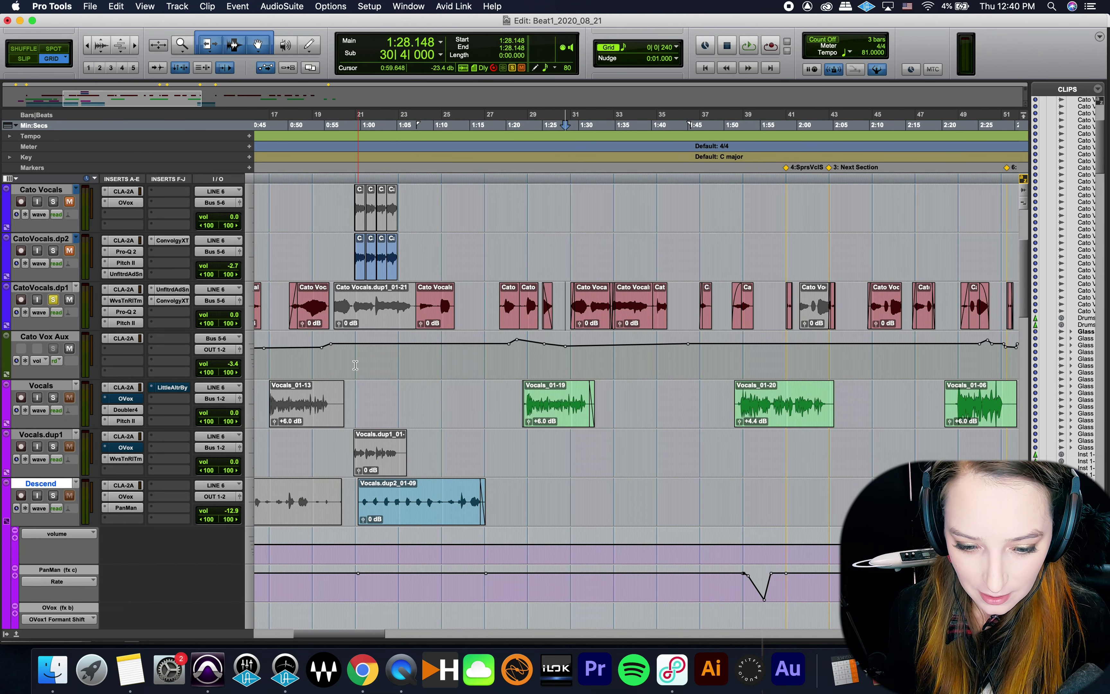
- Unsolo CatoVocals.dp1 and play all tracks from 1:01.111
{"action": "left_click", "coordinate": [369, 363]}
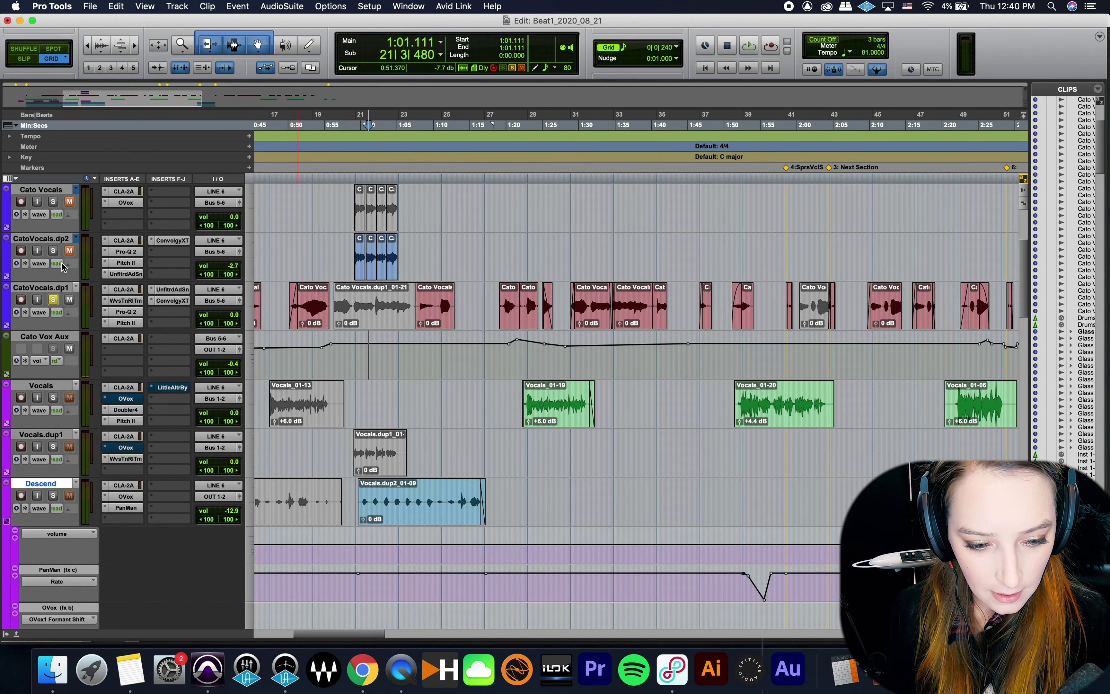
{"action": "left_click", "coordinate": [54, 301]}
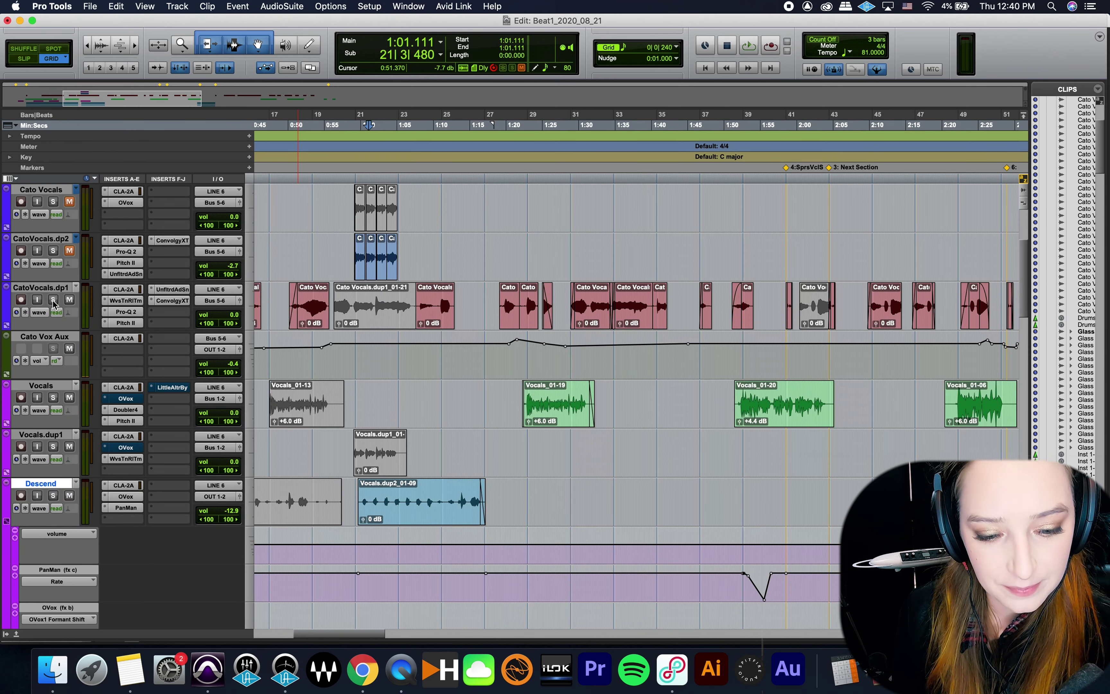
{"action": "key", "text": "space"}
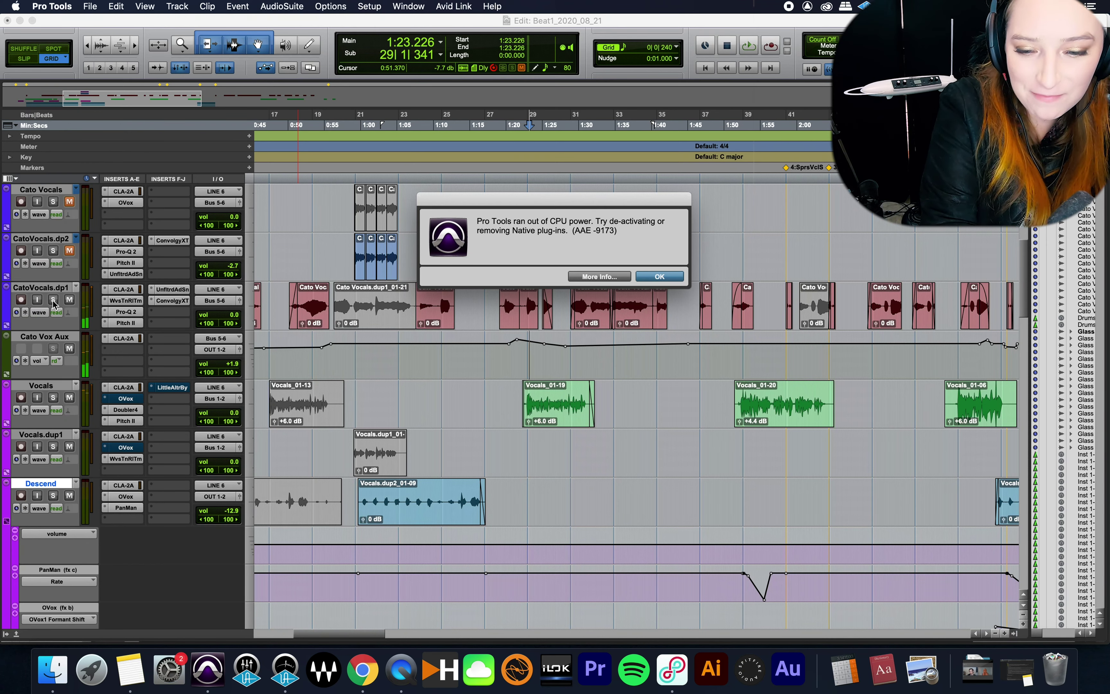
- Dismiss the CPU error, play from about 1:18.9, then zoom out to show the whole song
{"action": "left_click", "coordinate": [658, 277]}
{"action": "left_click", "coordinate": [469, 404]}
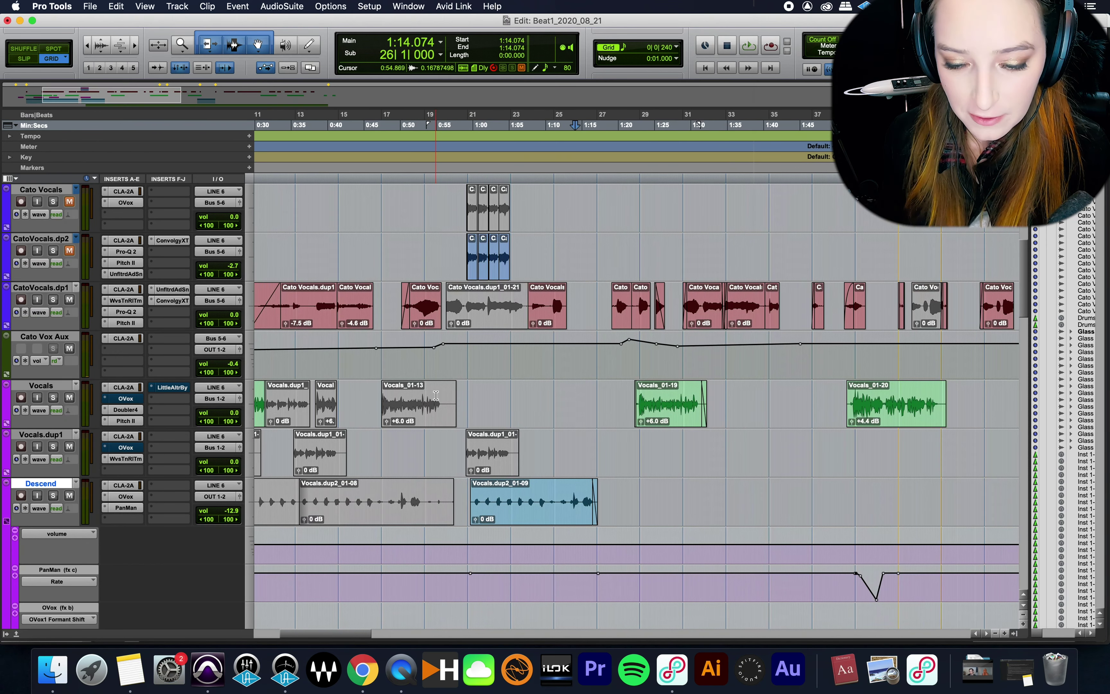
{"action": "left_click", "coordinate": [588, 395]}
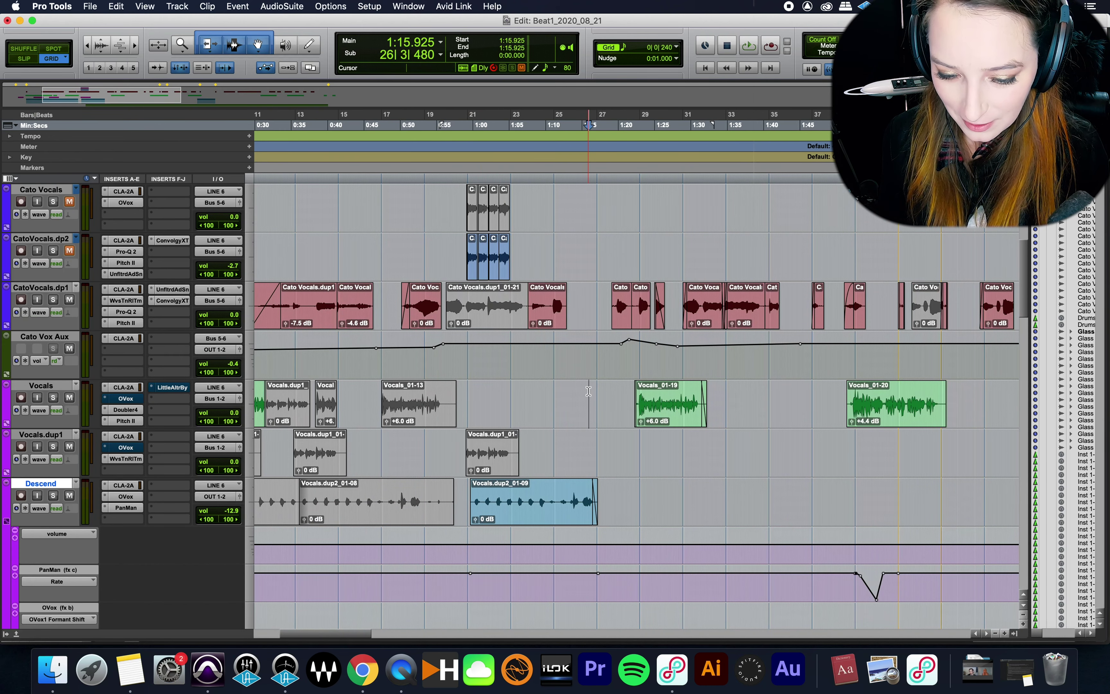
{"action": "left_click", "coordinate": [611, 384]}
{"action": "key", "text": "space"}
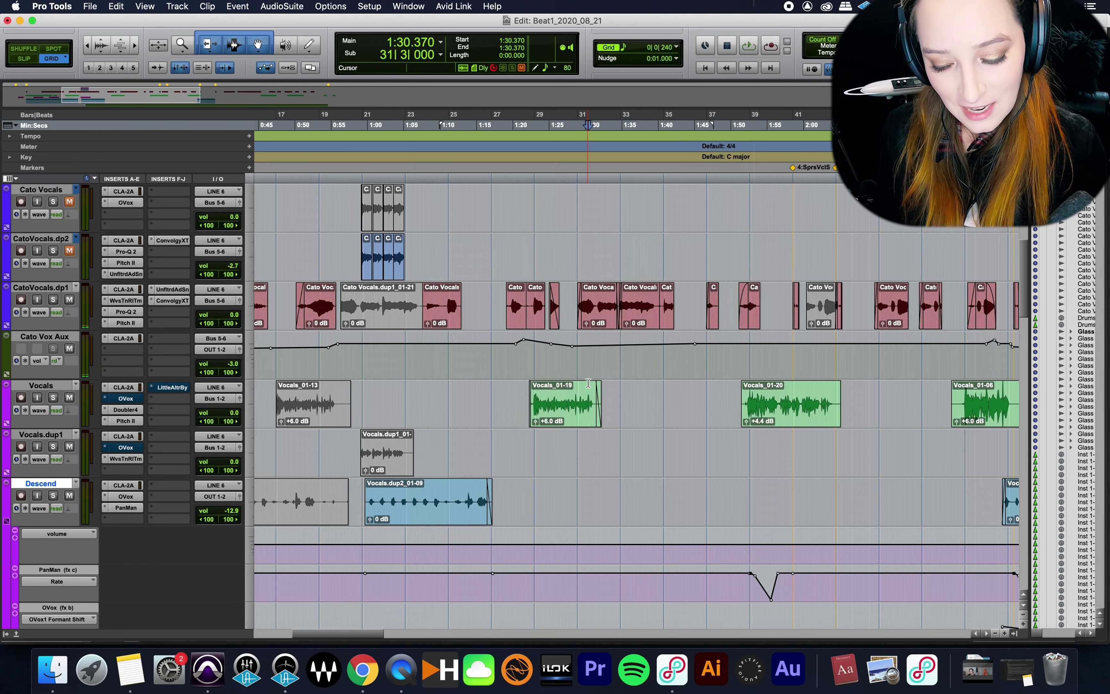
{"action": "key", "text": "super+bracketleft"}
{"action": "key", "text": "super+bracketleft"}
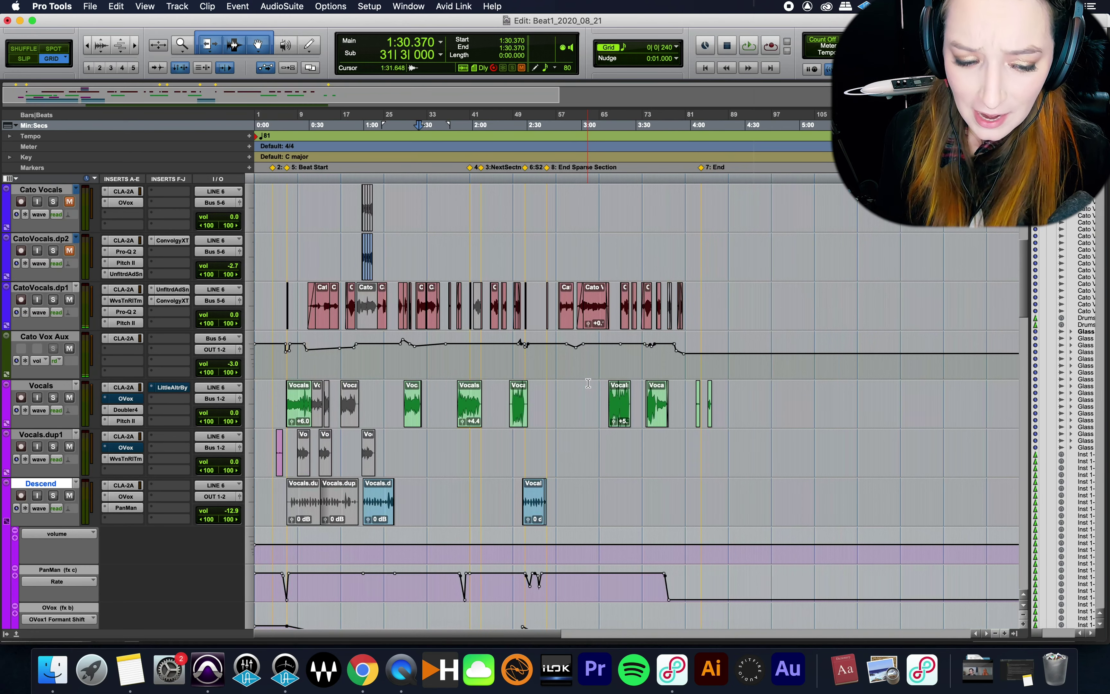